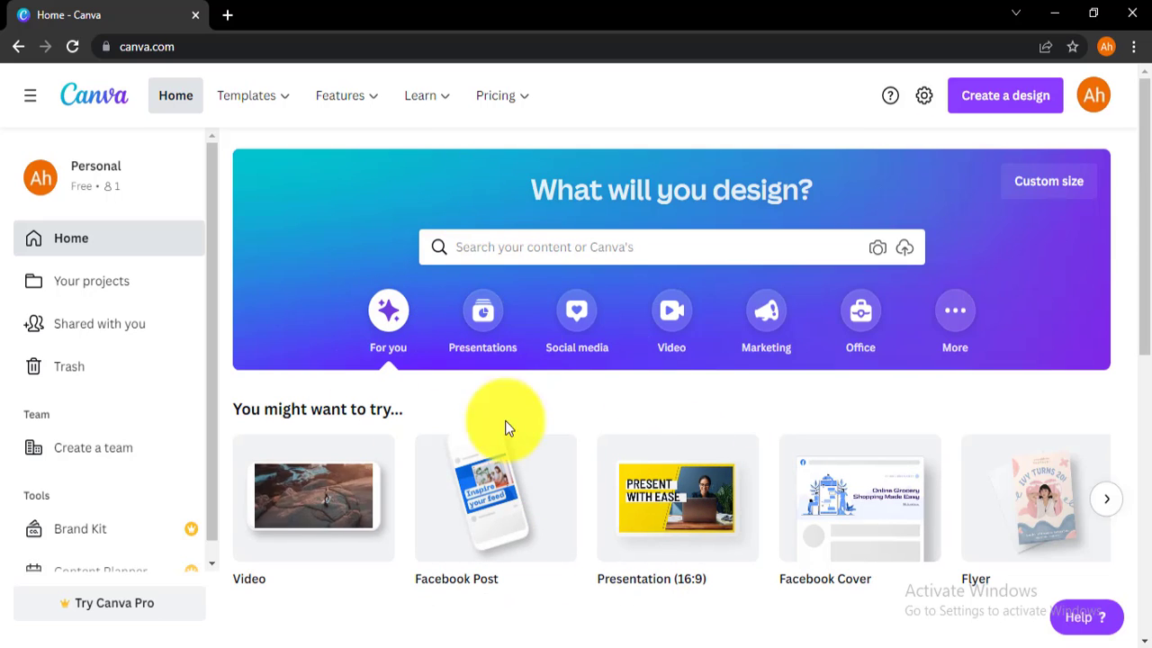
Search the templates for "youtube channel art".
{"action": "left_click", "coordinate": [520, 246]}
{"action": "type", "text": "face"}
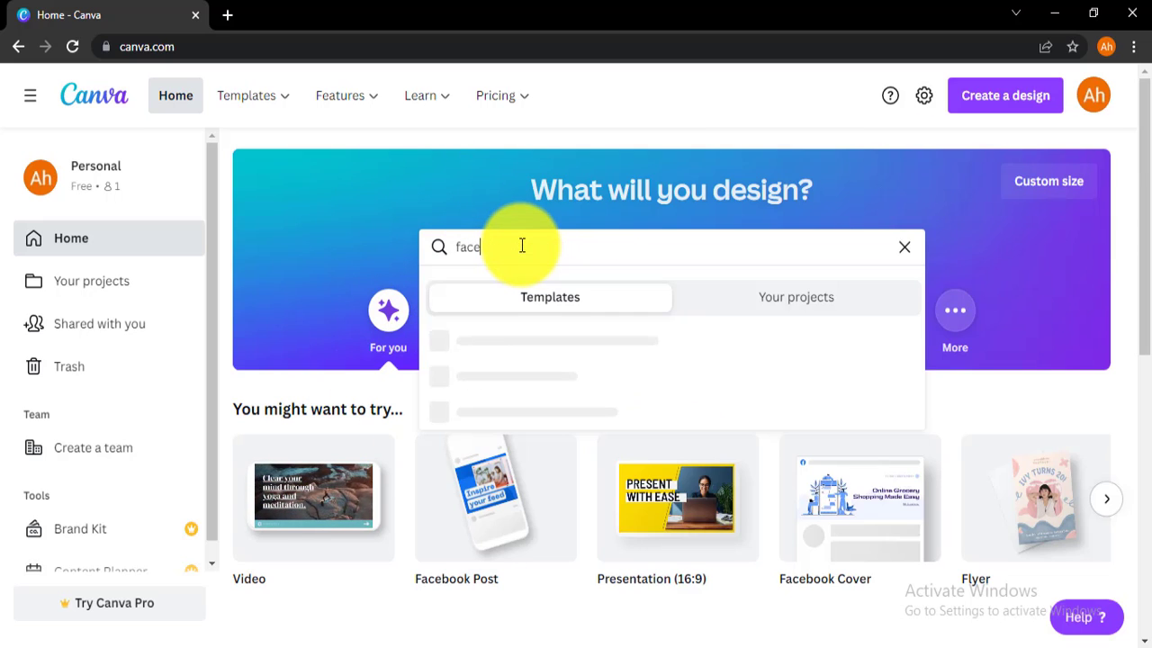
{"action": "key", "text": "BackSpace"}
{"action": "key", "text": "BackSpace"}
{"action": "key", "text": "BackSpace"}
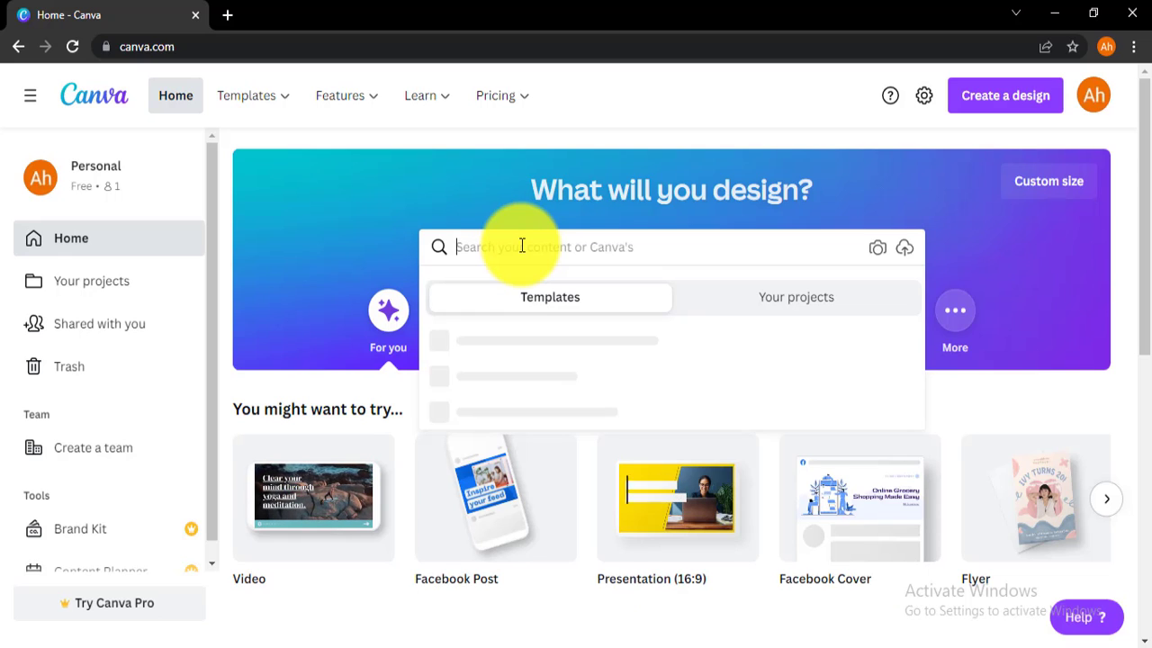
{"action": "type", "text": "youtube "}
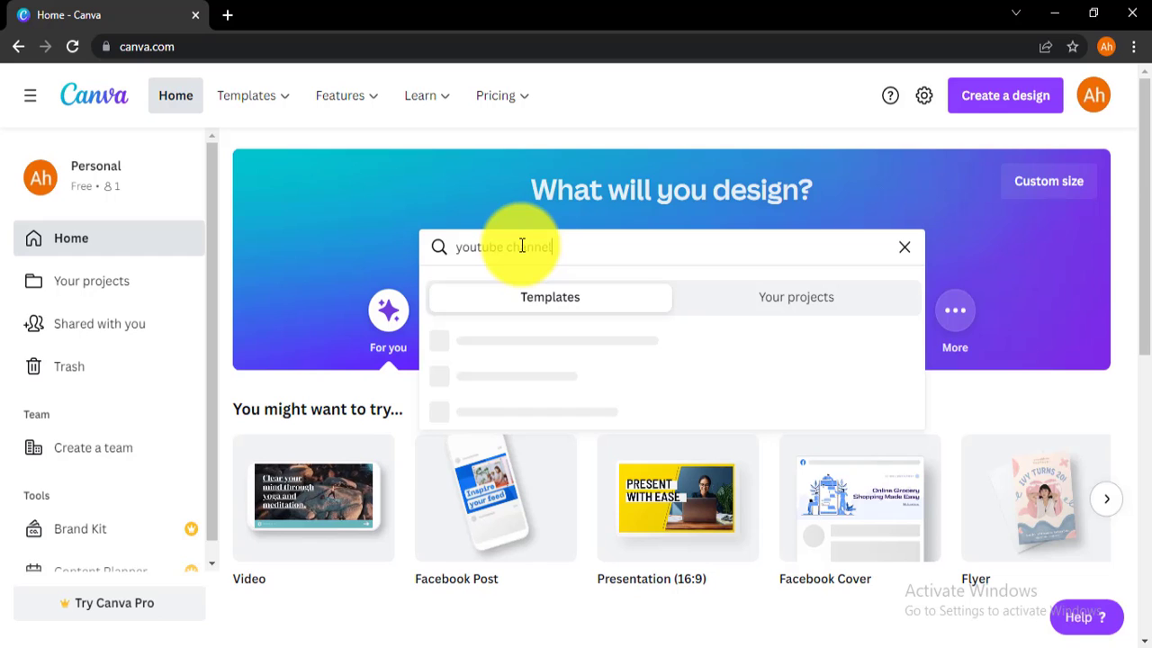
{"action": "type", "text": "channel art"}
{"action": "key", "text": "Return"}
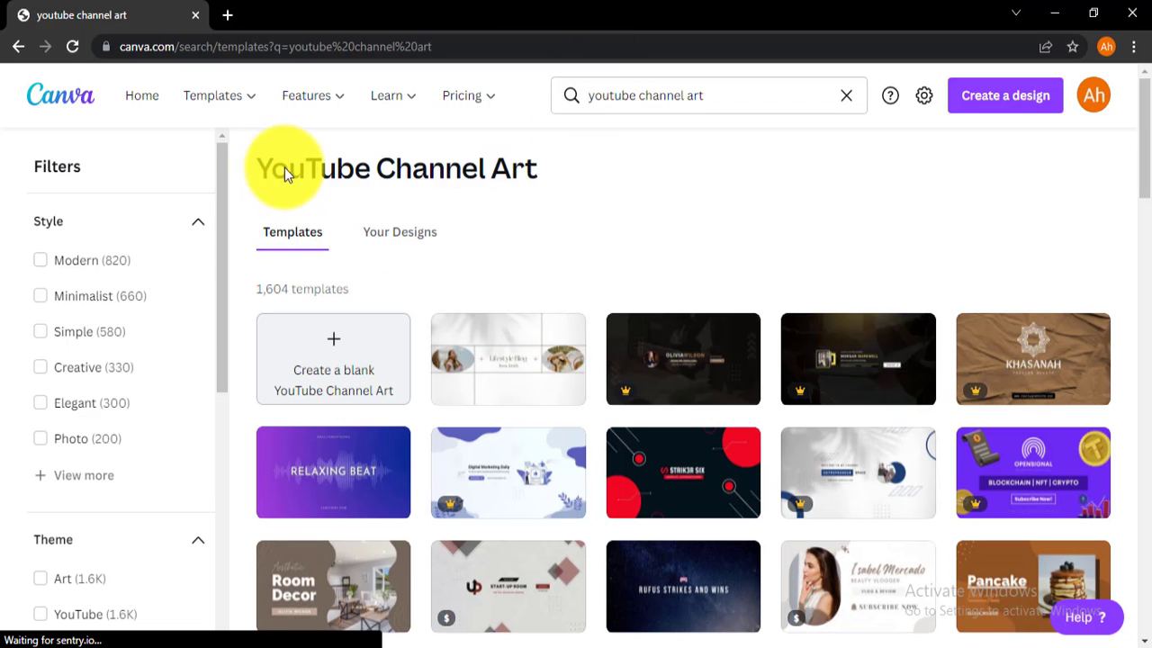
Filter the YouTube Channel Art templates to free ones in the Modern style.
{"action": "left_click_drag", "start_coordinate": [284, 173], "coordinate": [538, 168]}
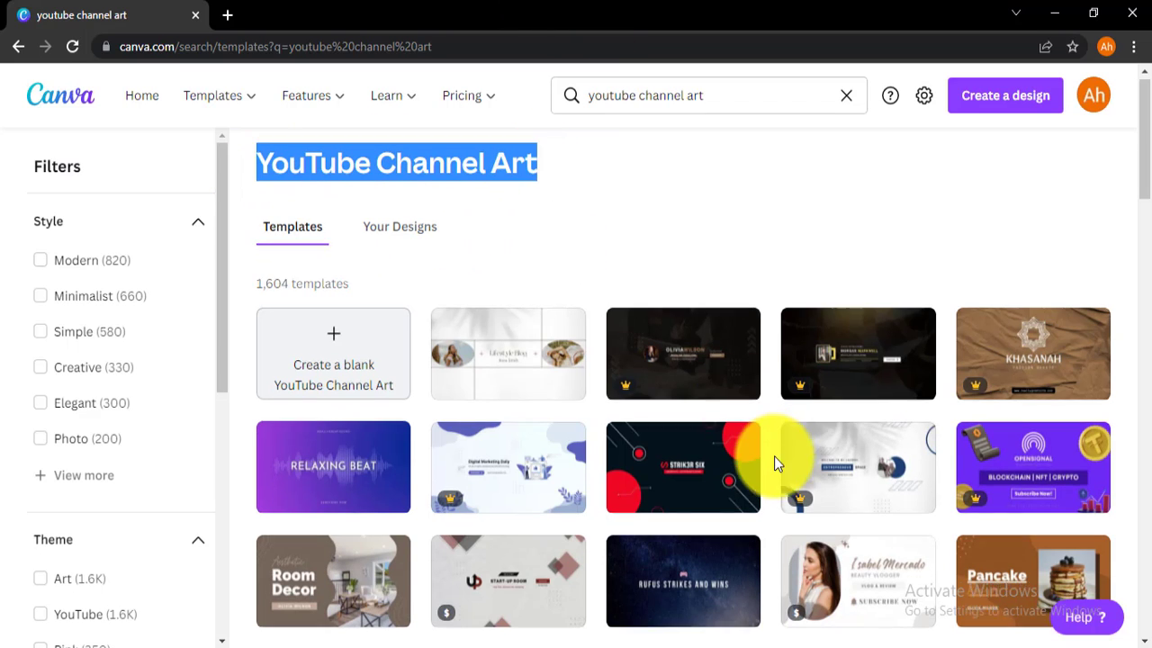
{"action": "scroll", "coordinate": [774, 463], "scroll_direction": "down", "scroll_amount": 3}
{"action": "scroll", "coordinate": [774, 464], "scroll_direction": "up", "scroll_amount": 3}
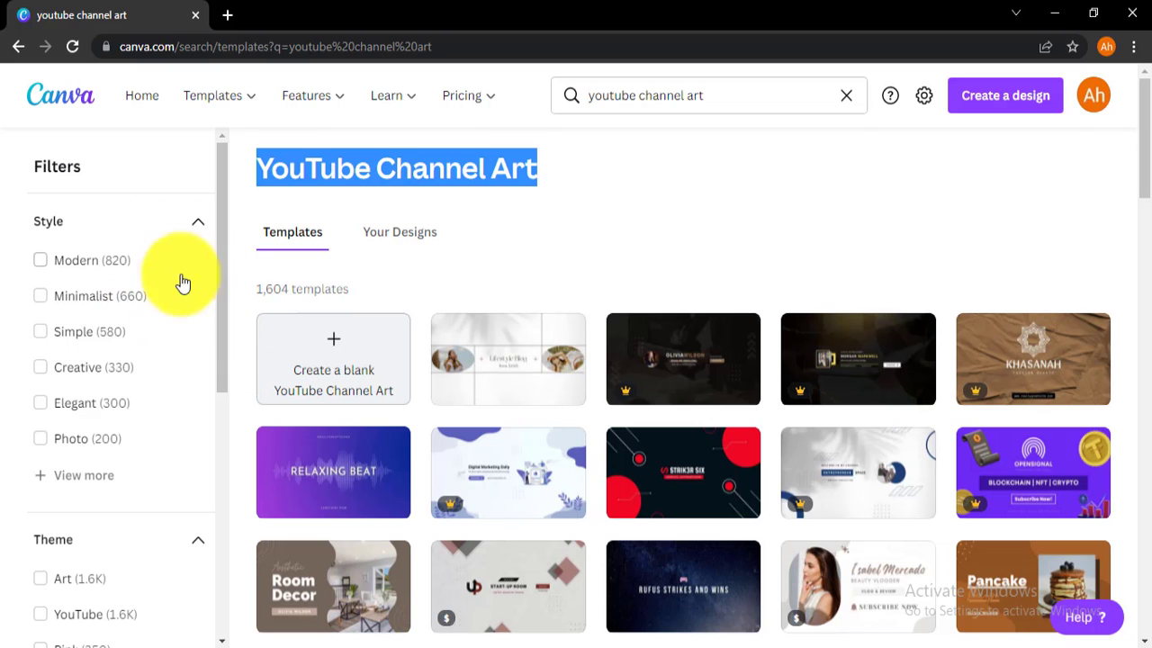
{"action": "scroll", "coordinate": [150, 496], "scroll_direction": "down", "scroll_amount": 1}
{"action": "scroll", "coordinate": [149, 497], "scroll_direction": "down", "scroll_amount": 5}
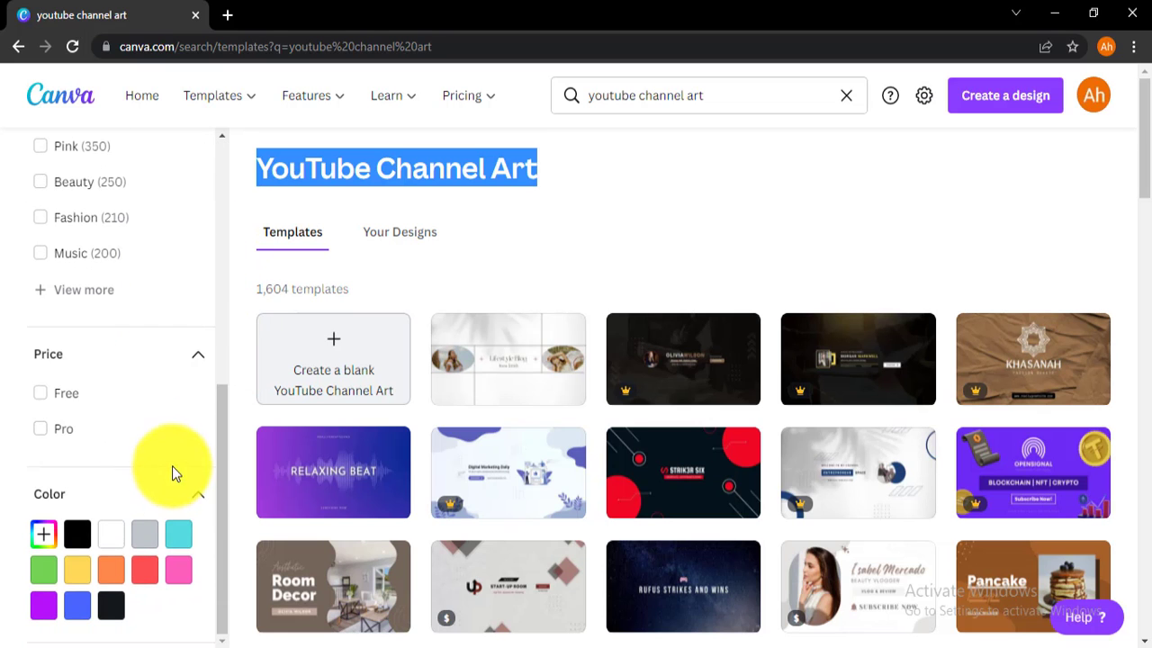
{"action": "left_click", "coordinate": [38, 392]}
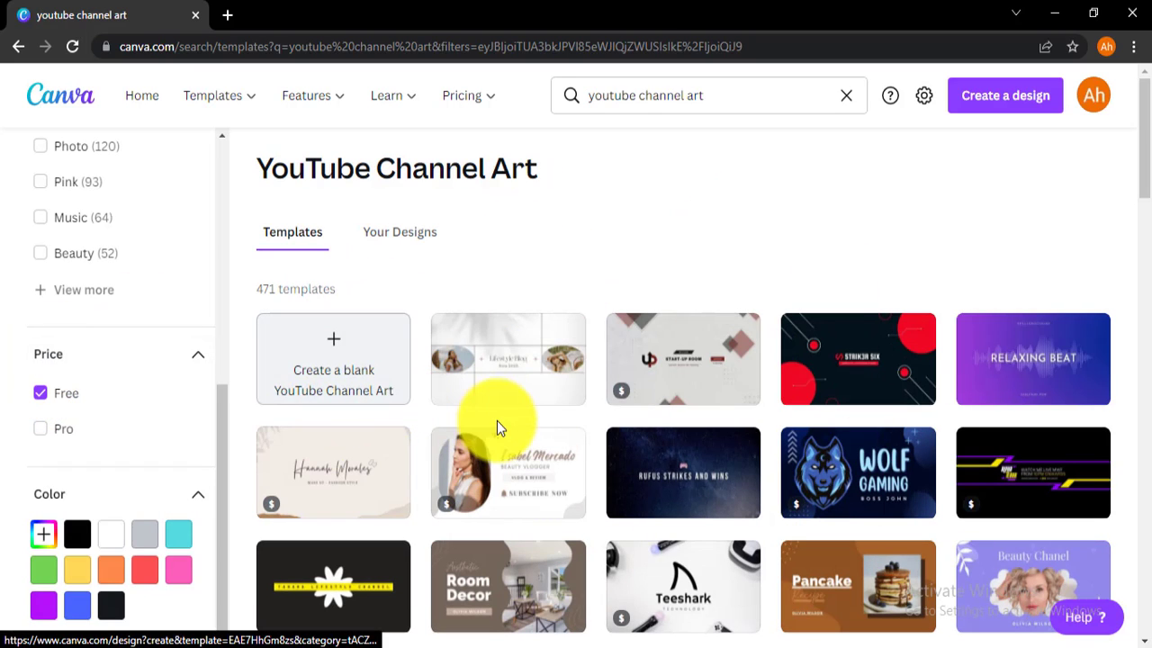
{"action": "scroll", "coordinate": [111, 300], "scroll_direction": "up", "scroll_amount": 5}
{"action": "scroll", "coordinate": [115, 299], "scroll_direction": "up", "scroll_amount": 1}
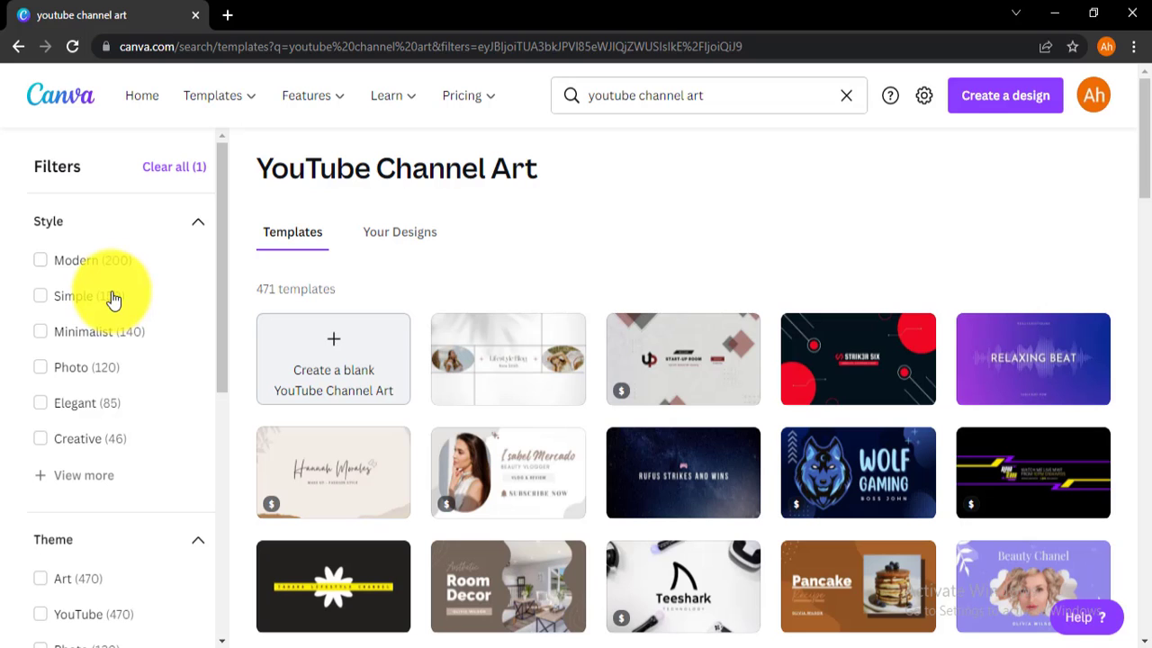
{"action": "left_click", "coordinate": [73, 271]}
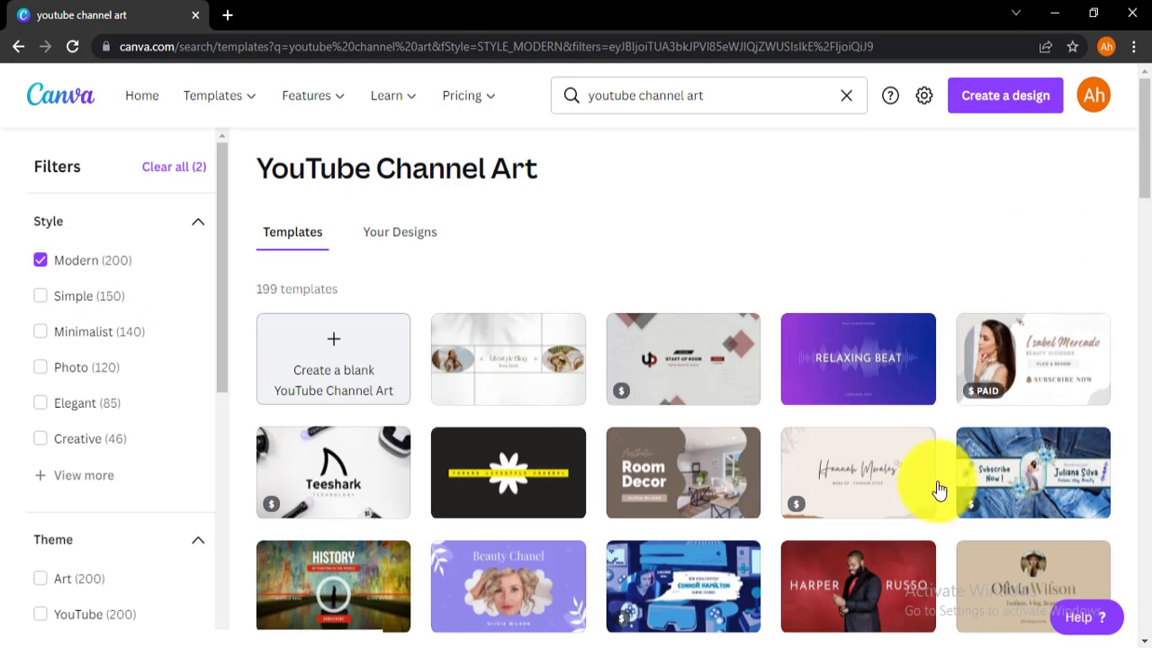
Browse the filtered templates and open the dark blue "The Melody Project" template for editing.
{"action": "scroll", "coordinate": [759, 406], "scroll_direction": "down", "scroll_amount": 2}
{"action": "scroll", "coordinate": [758, 407], "scroll_direction": "down", "scroll_amount": 1}
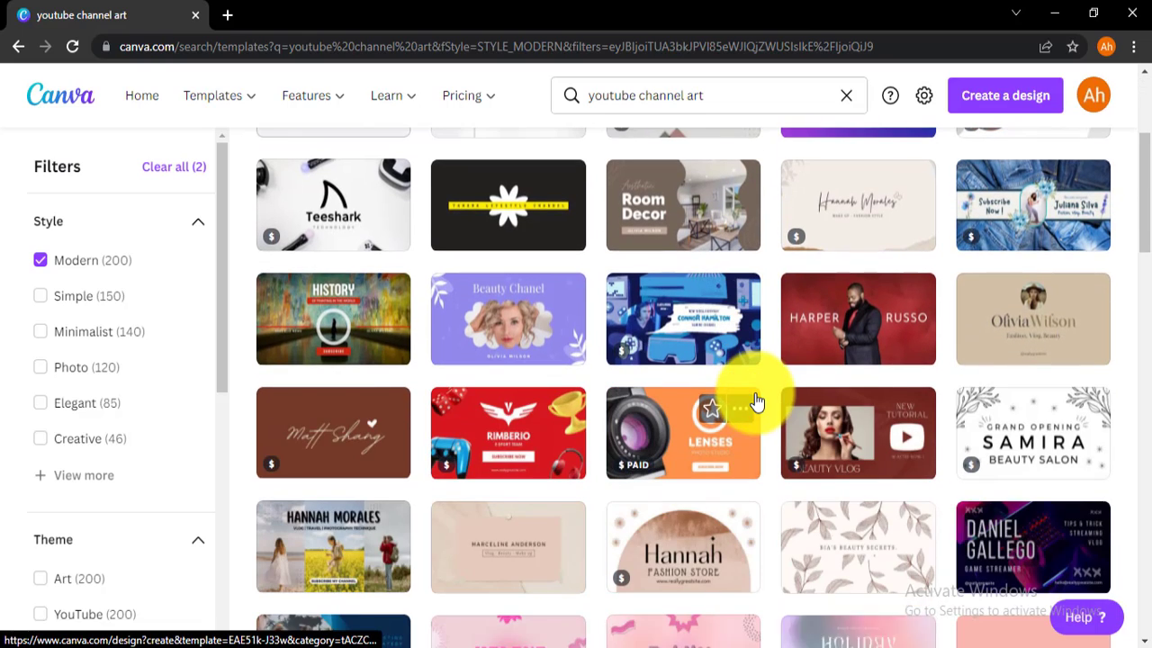
{"action": "scroll", "coordinate": [756, 399], "scroll_direction": "down", "scroll_amount": 1}
{"action": "scroll", "coordinate": [753, 396], "scroll_direction": "down", "scroll_amount": 3}
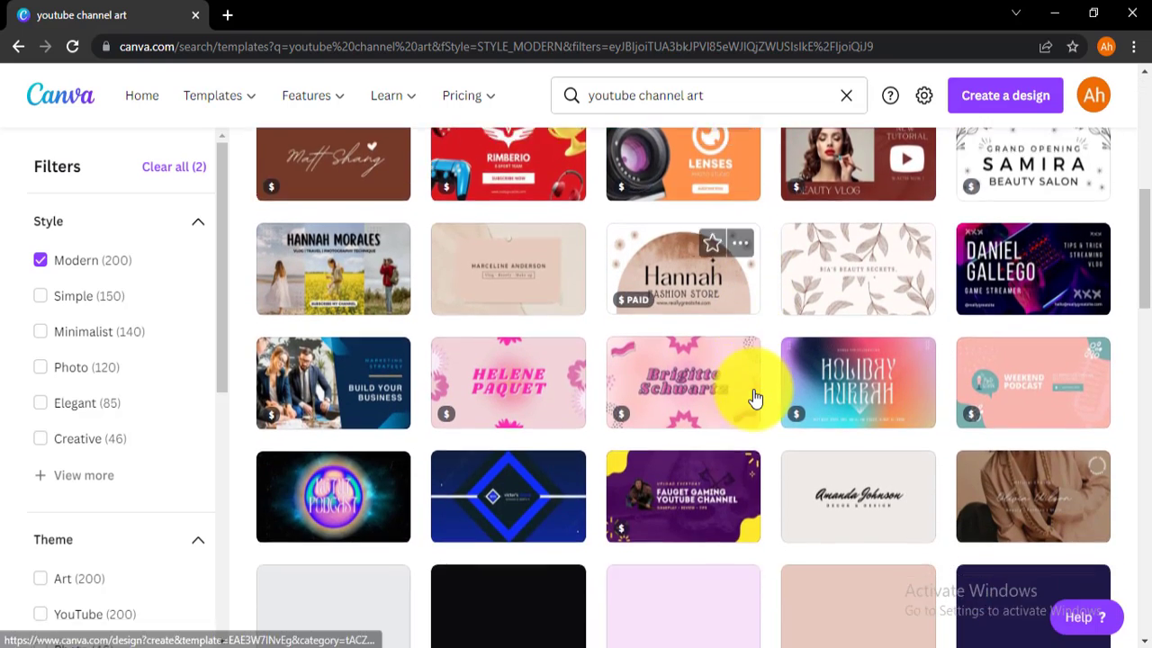
{"action": "scroll", "coordinate": [753, 392], "scroll_direction": "up", "scroll_amount": 7}
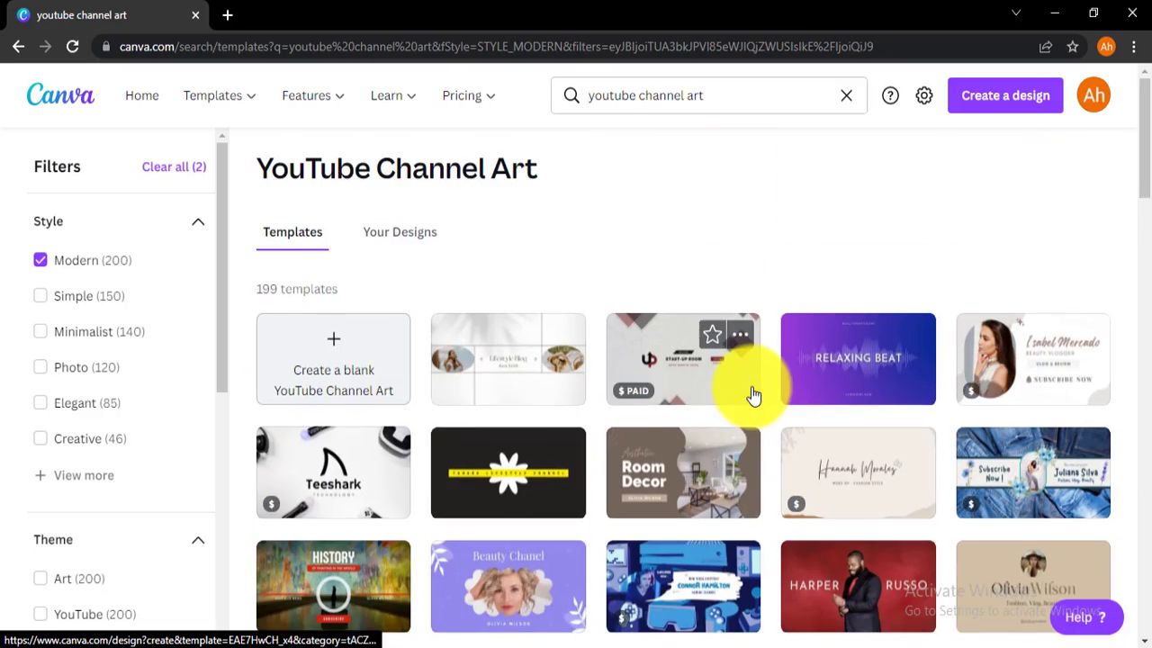
{"action": "scroll", "coordinate": [753, 391], "scroll_direction": "down", "scroll_amount": 2}
{"action": "scroll", "coordinate": [810, 421], "scroll_direction": "up", "scroll_amount": 2}
{"action": "scroll", "coordinate": [837, 419], "scroll_direction": "down", "scroll_amount": 4}
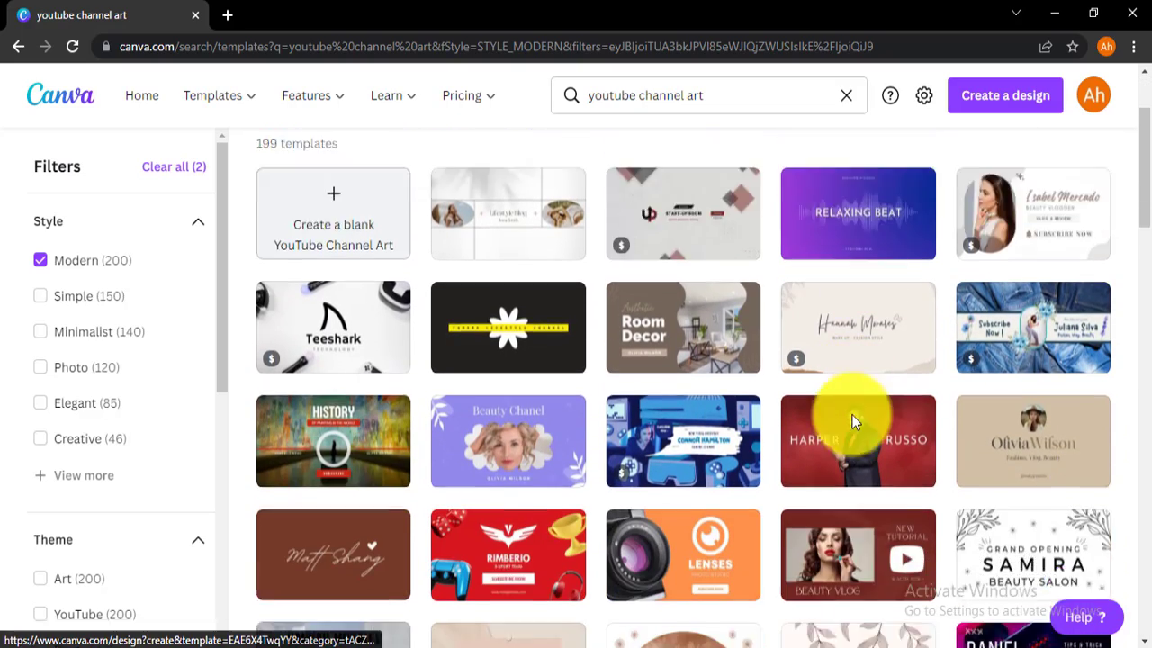
{"action": "scroll", "coordinate": [871, 501], "scroll_direction": "down", "scroll_amount": 4}
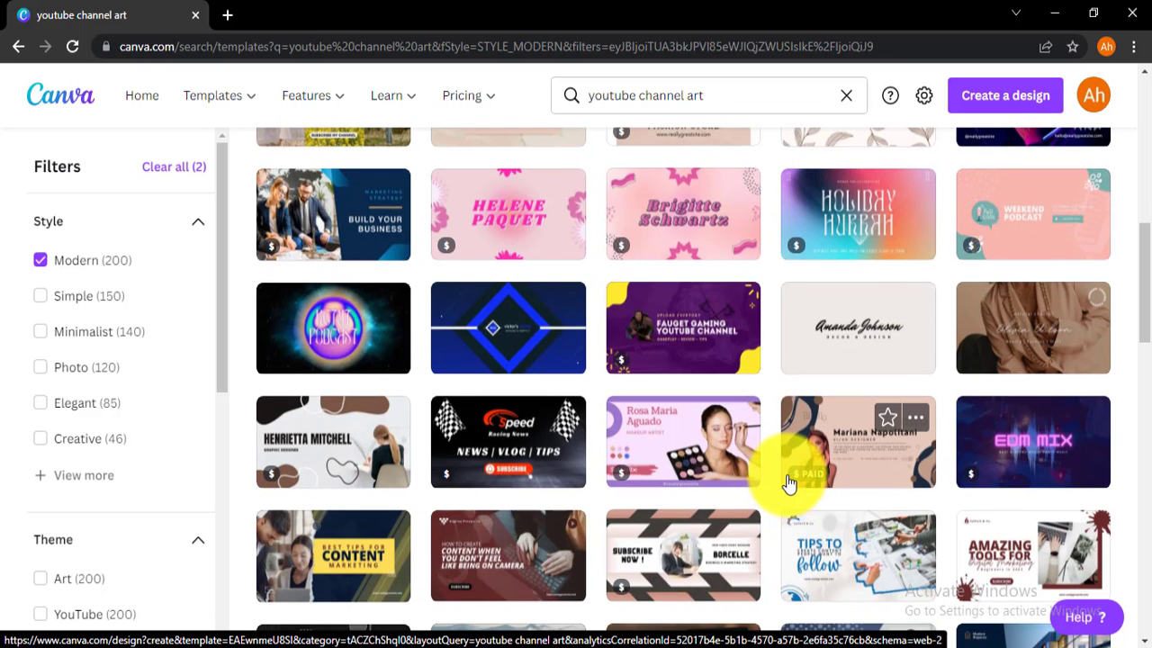
{"action": "scroll", "coordinate": [697, 432], "scroll_direction": "down", "scroll_amount": 2}
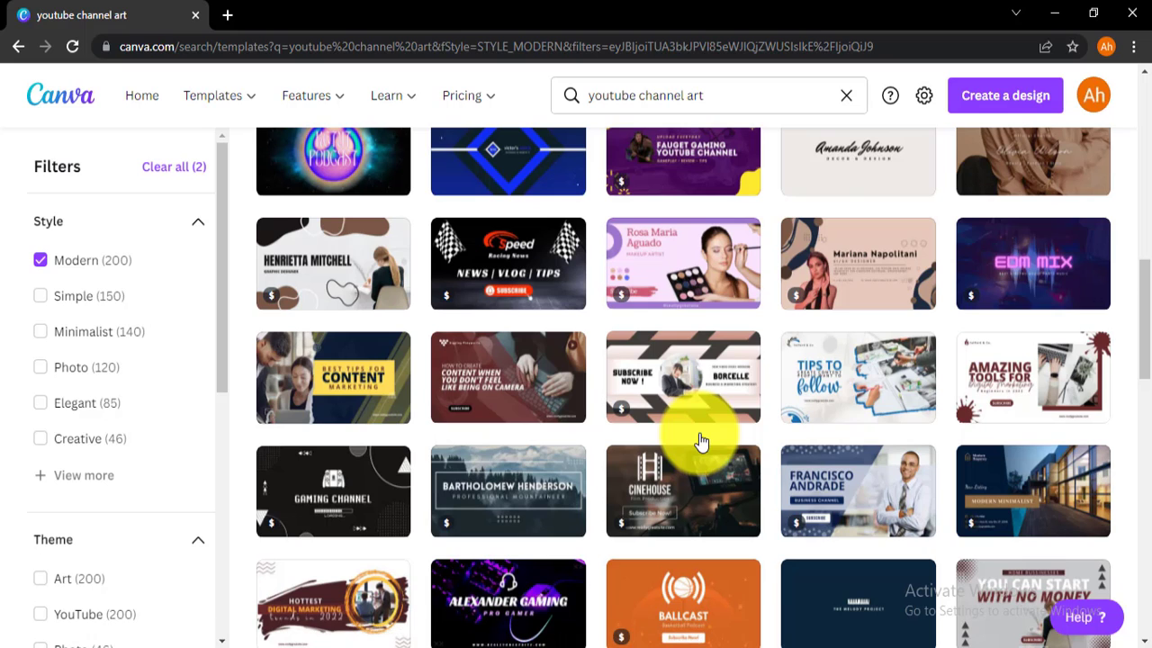
{"action": "scroll", "coordinate": [699, 432], "scroll_direction": "down", "scroll_amount": 1}
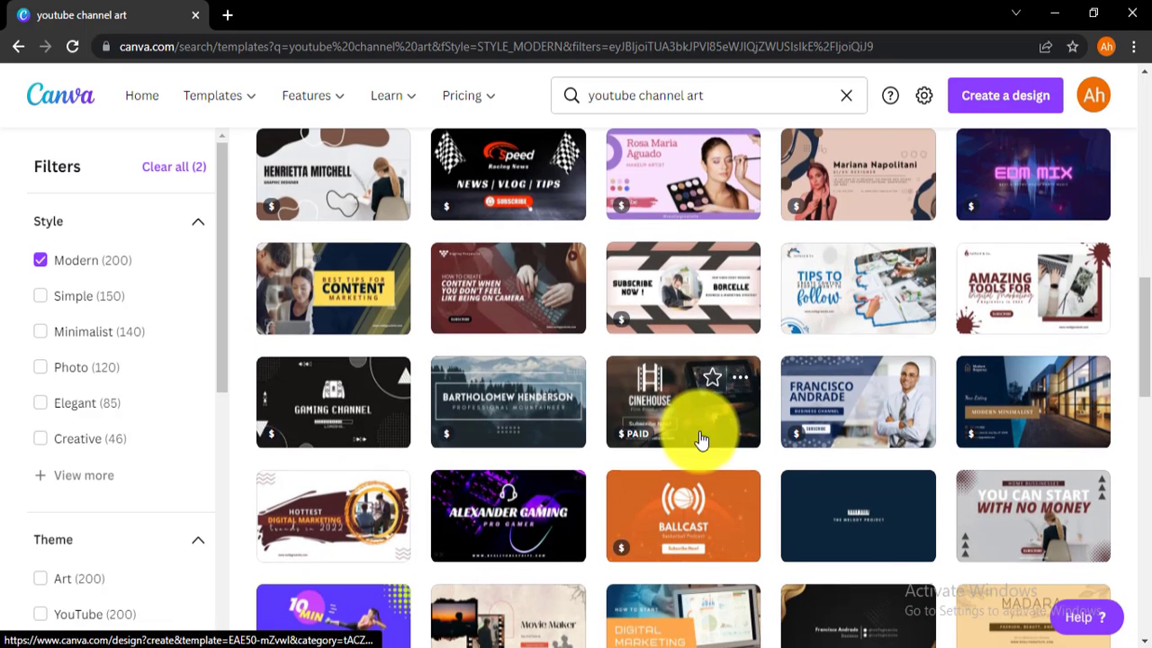
{"action": "left_click", "coordinate": [835, 519]}
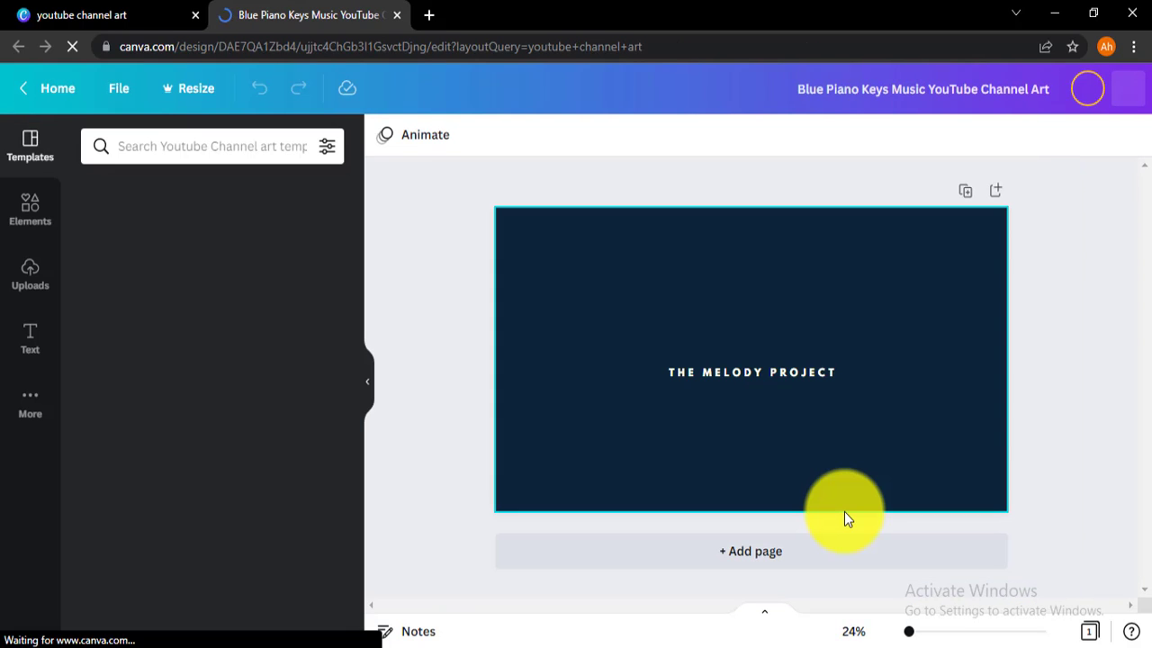
Replace the page's design with the beige "Decor & Design" template that has a large script title.
{"action": "left_click", "coordinate": [1000, 399]}
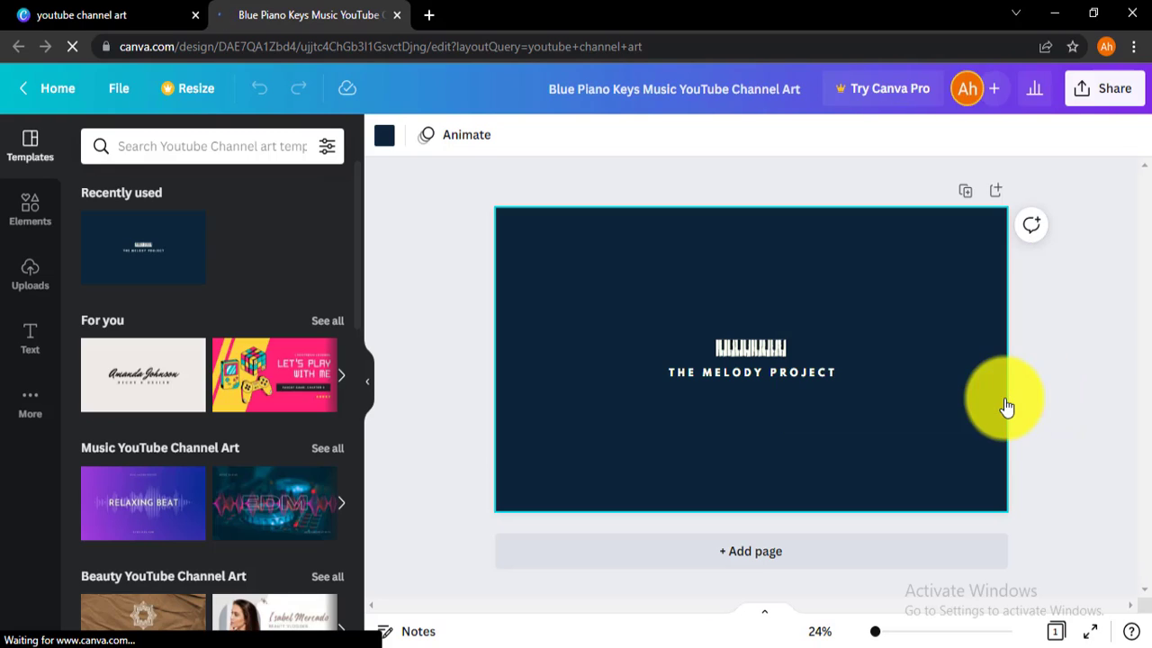
{"action": "left_click", "coordinate": [716, 348]}
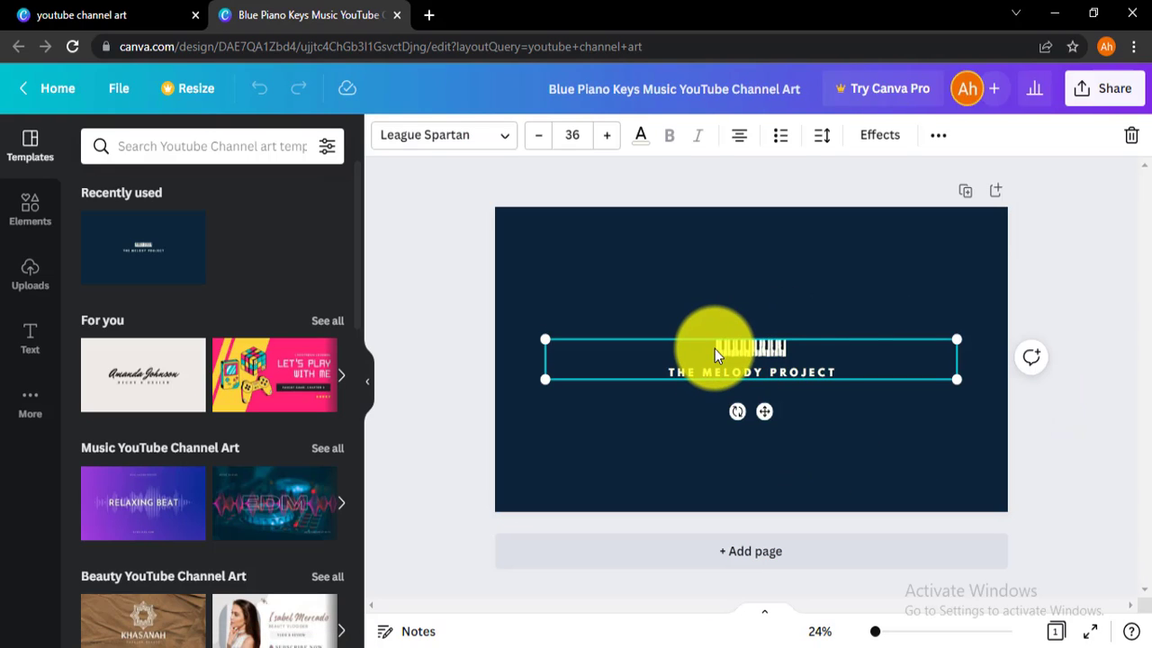
{"action": "left_click", "coordinate": [757, 270]}
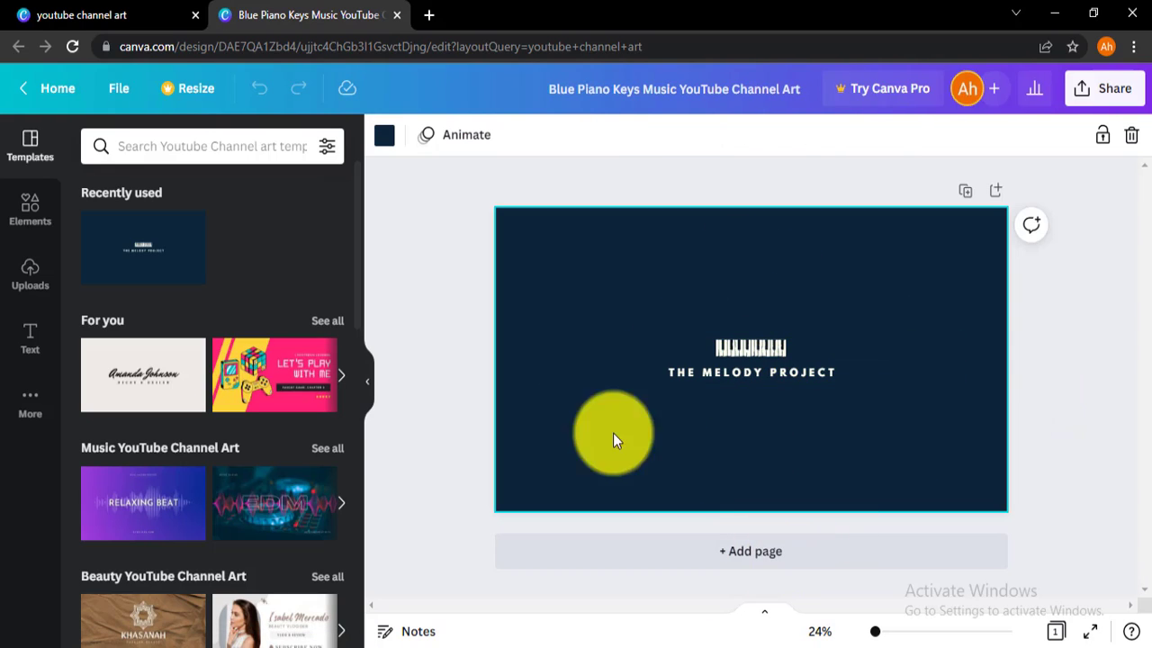
{"action": "left_click", "coordinate": [154, 374]}
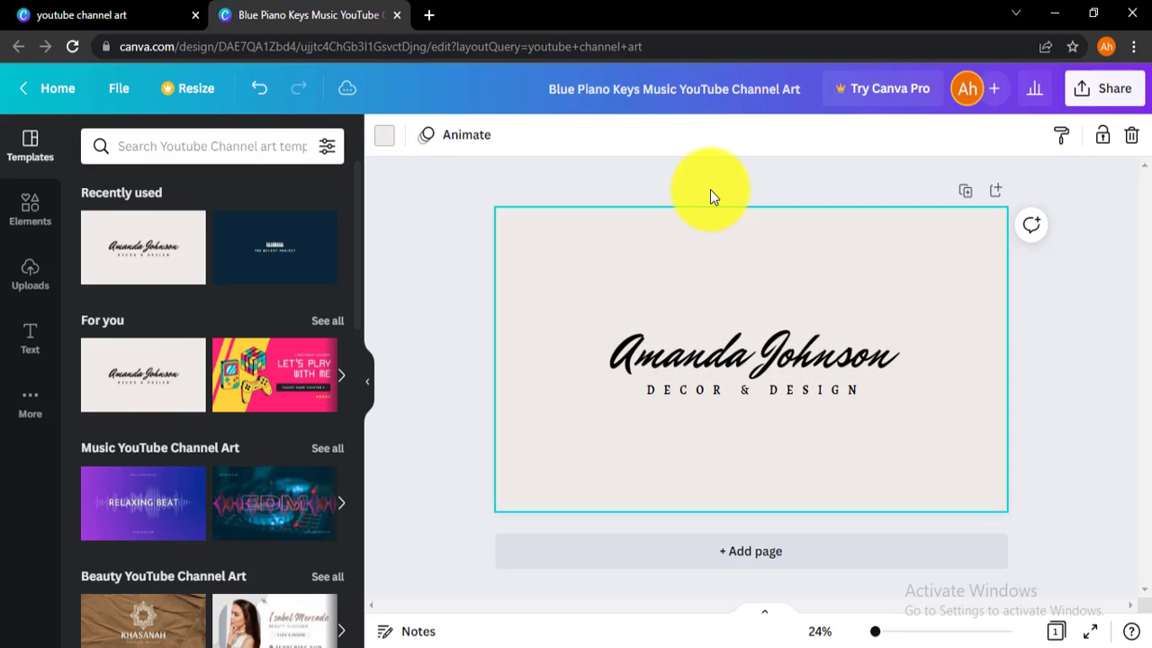
Replace the large script title with "design tips channel".
{"action": "left_click", "coordinate": [748, 344]}
{"action": "left_click", "coordinate": [748, 339]}
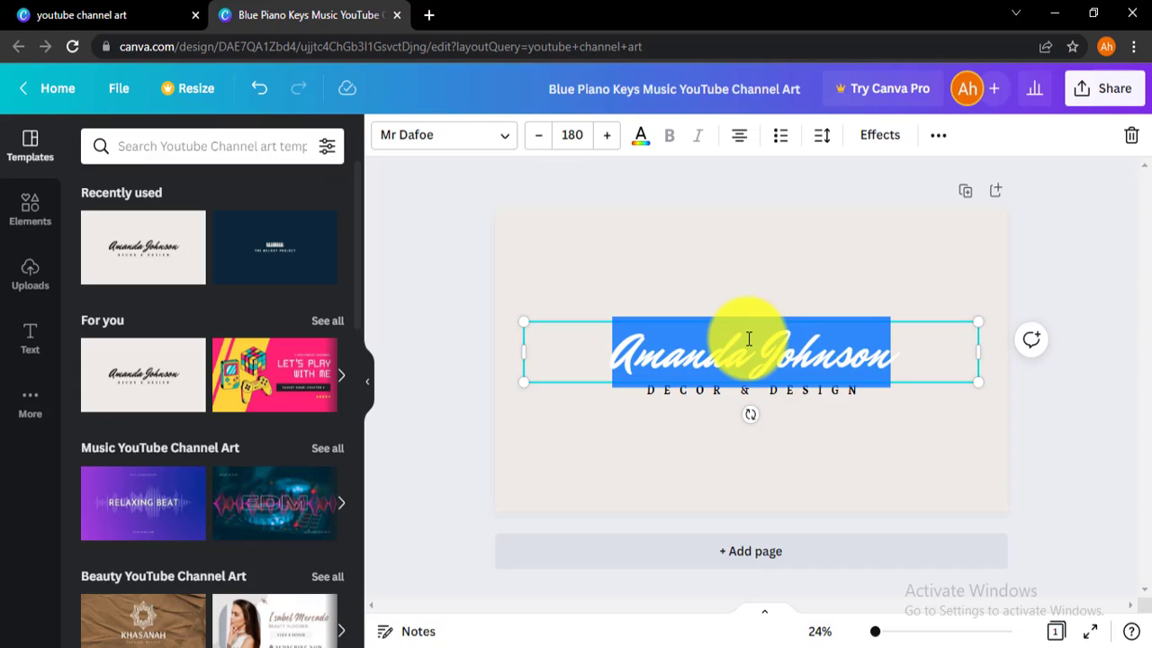
{"action": "left_click", "coordinate": [748, 338]}
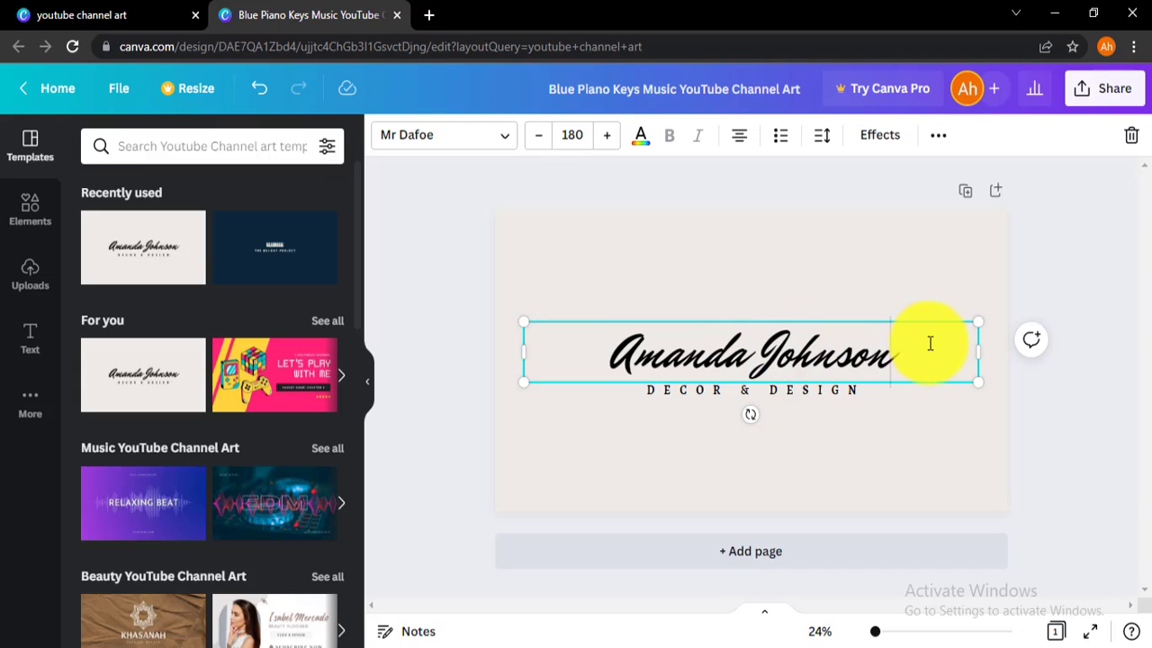
{"action": "left_click_drag", "start_coordinate": [930, 342], "coordinate": [611, 327]}
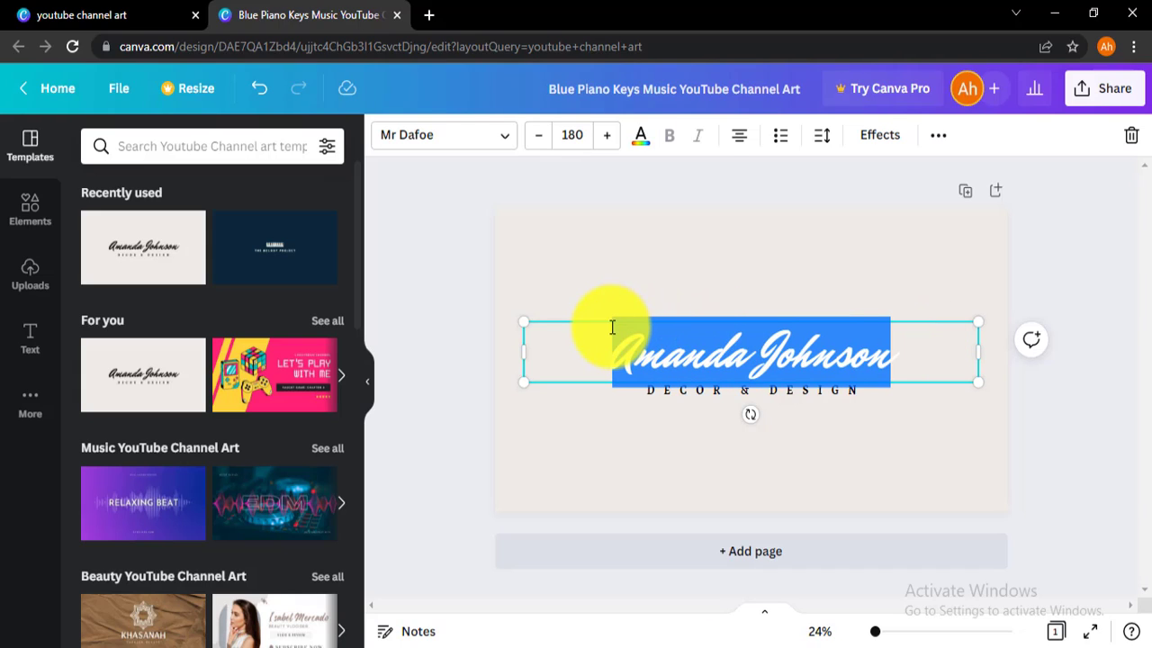
{"action": "type", "text": "design ti"}
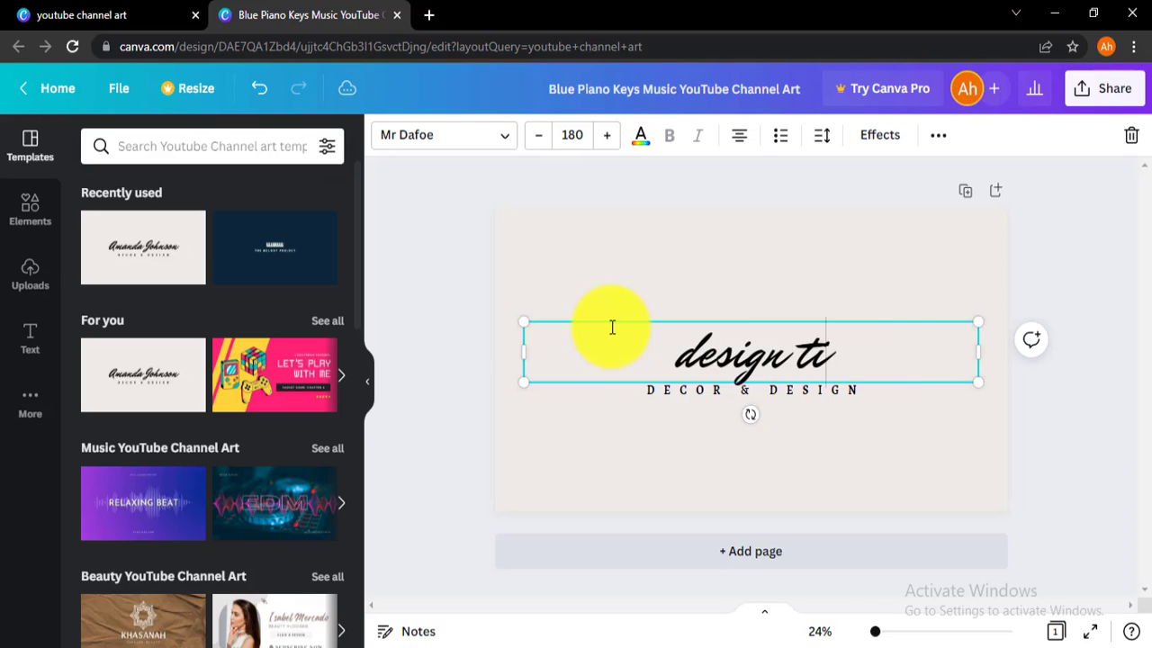
{"action": "type", "text": "ps channel"}
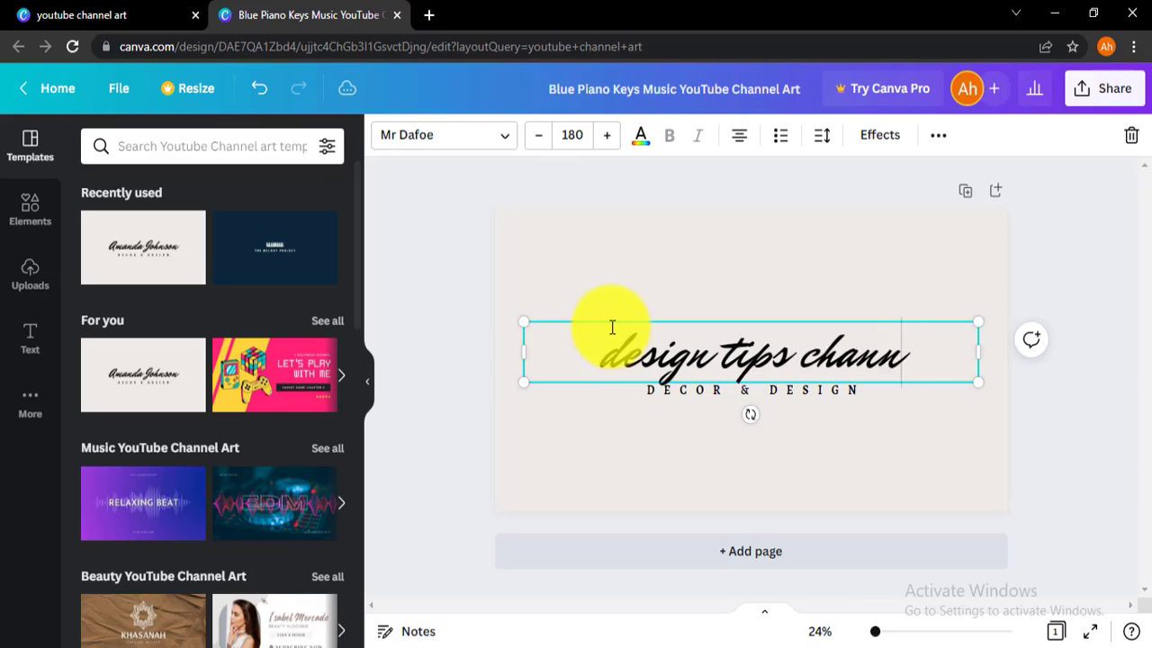
Change the "DECOR & DESIGN" subtitle to "LEARN DESIGN".
{"action": "left_click", "coordinate": [702, 388]}
{"action": "left_click", "coordinate": [703, 388]}
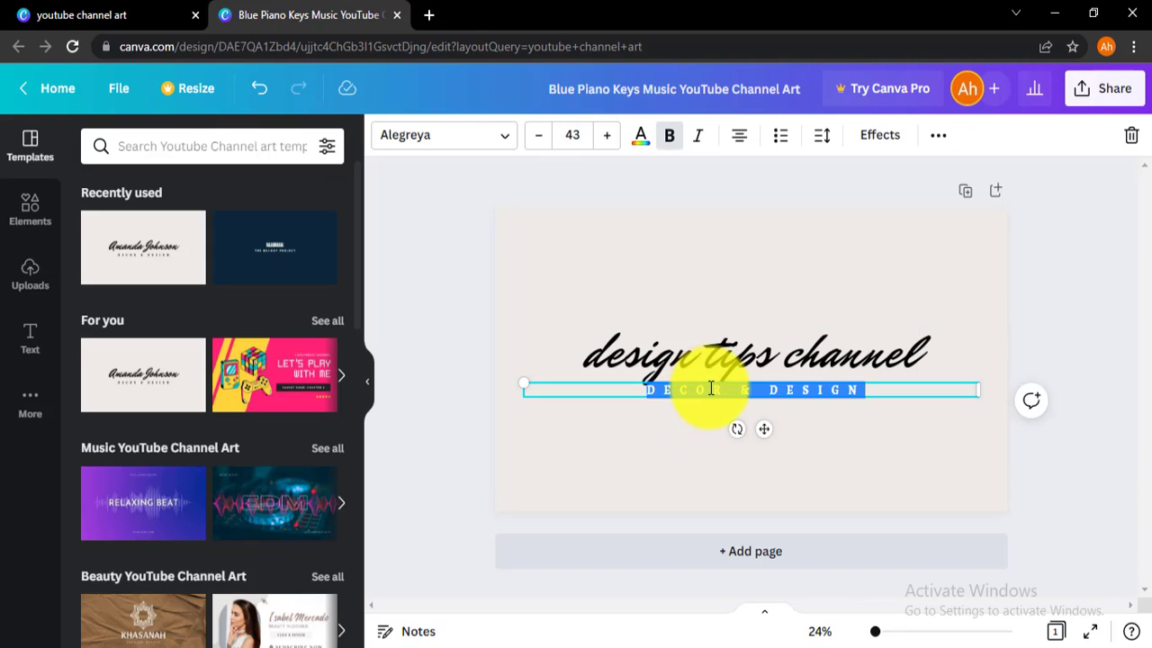
{"action": "type", "text": "LEARN"}
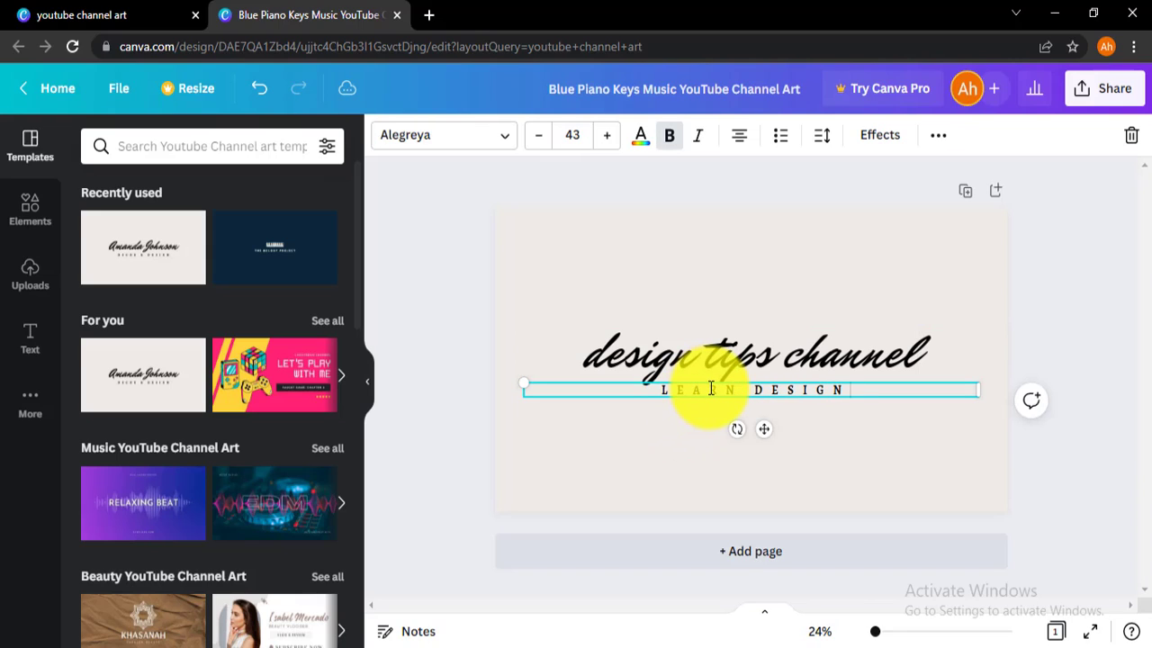
{"action": "left_click", "coordinate": [893, 469]}
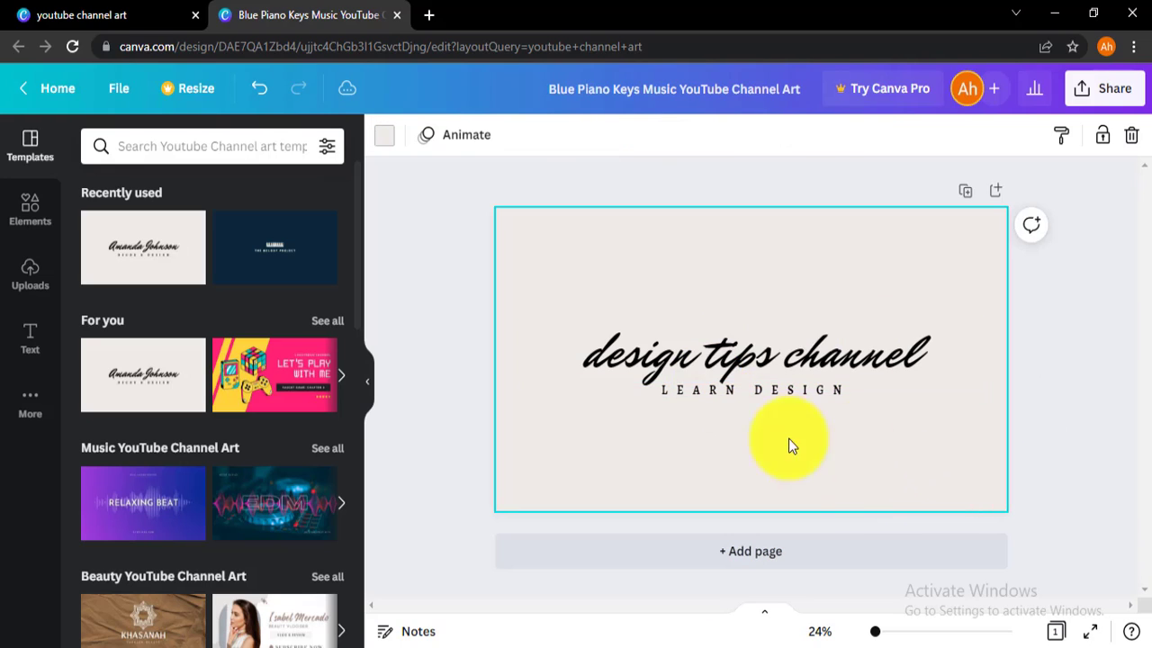
Try black, pink, white, purple and light blue for the page background, settling on the dark blue default colour.
{"action": "left_click", "coordinate": [384, 135]}
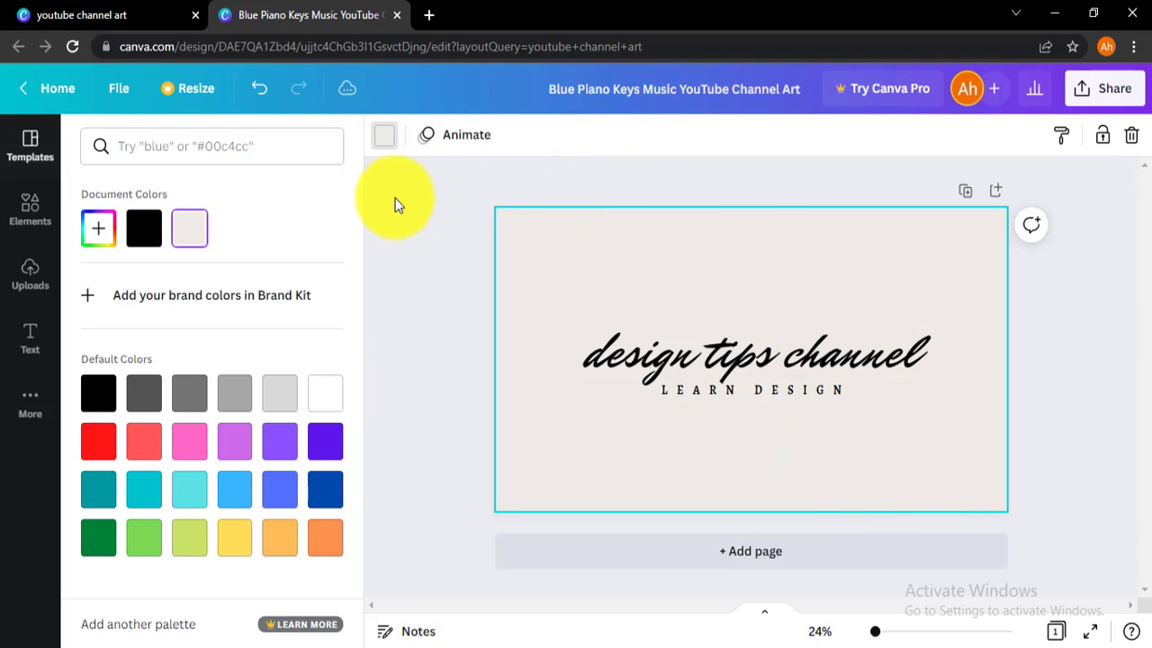
{"action": "left_click", "coordinate": [137, 235]}
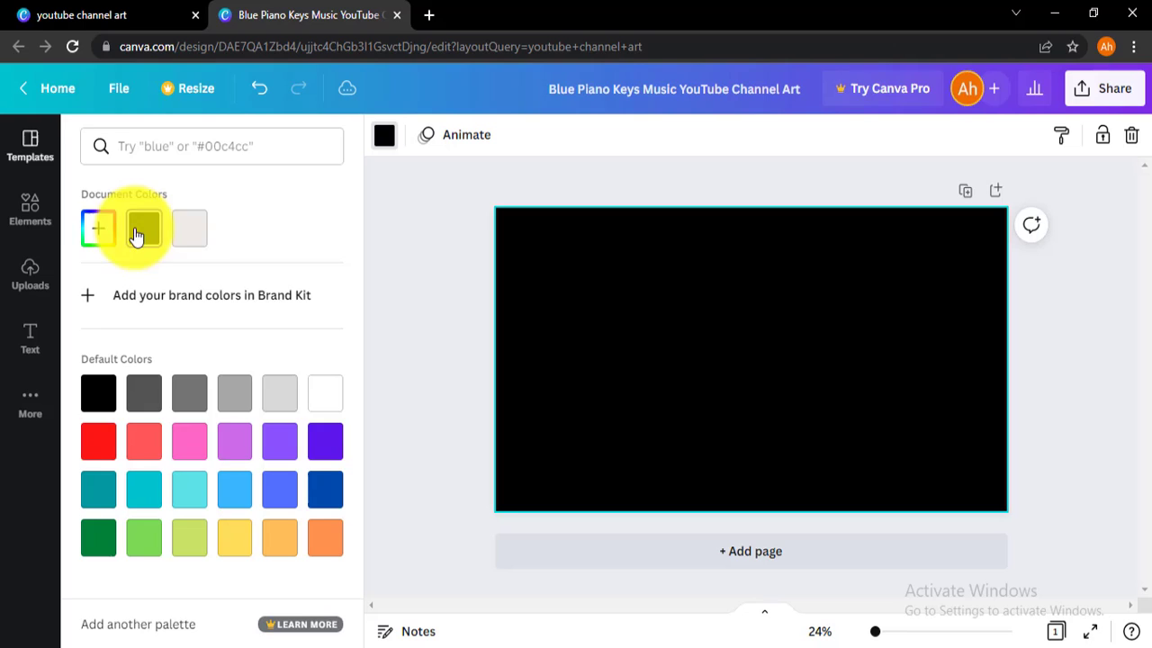
{"action": "left_click", "coordinate": [187, 449]}
{"action": "left_click", "coordinate": [322, 403]}
{"action": "left_click", "coordinate": [333, 454]}
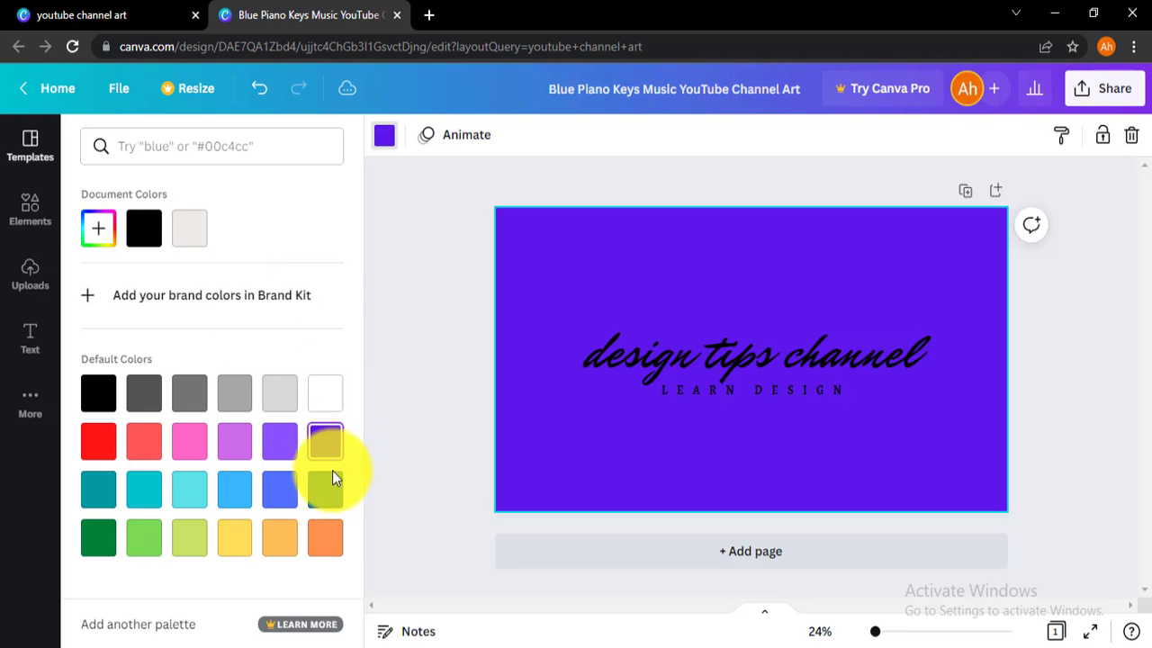
{"action": "left_click", "coordinate": [290, 491]}
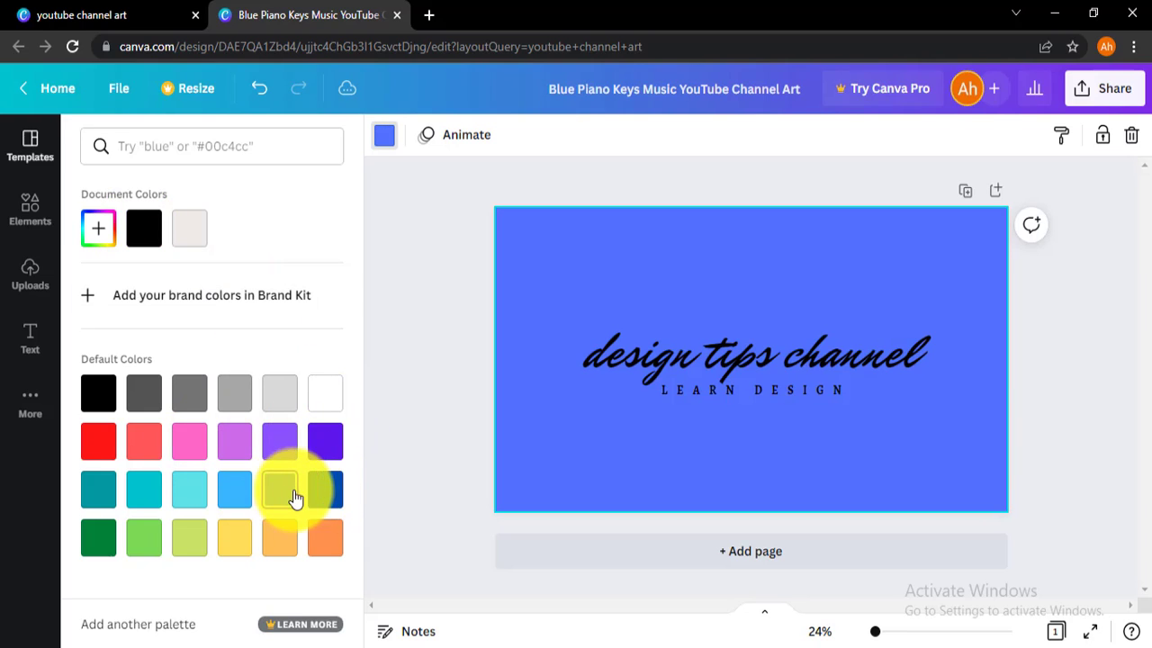
{"action": "left_click", "coordinate": [326, 496]}
Change the colour of both the "design tips channel" title and the "LEARN DESIGN" subtitle to white.
{"action": "left_click", "coordinate": [707, 325]}
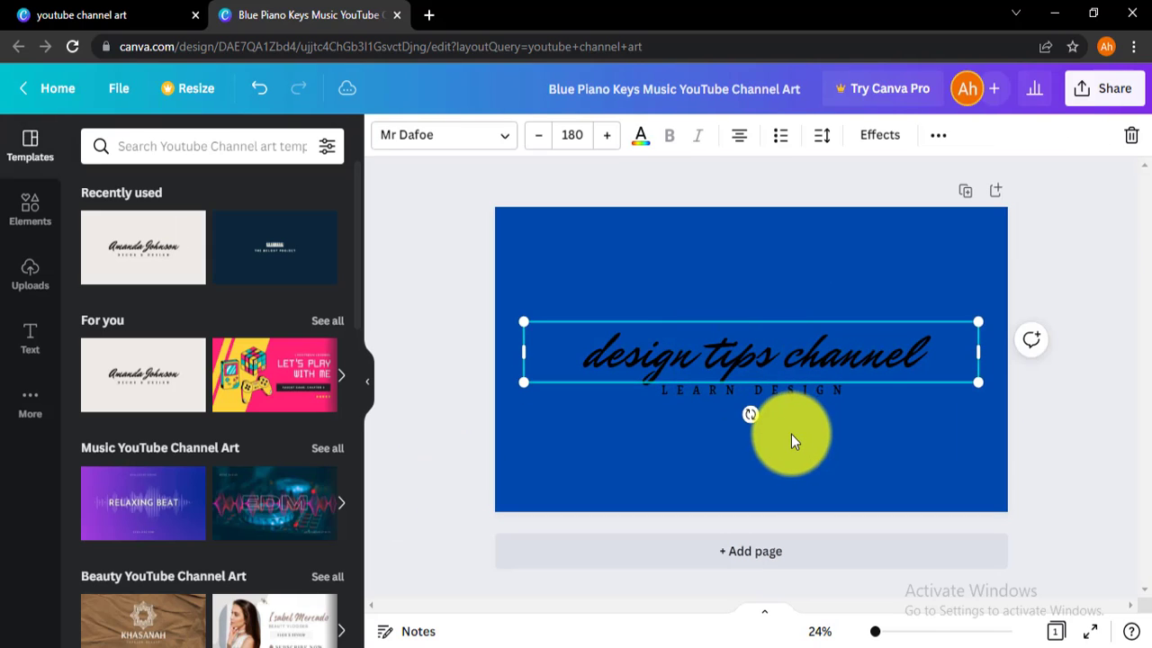
{"action": "left_click", "coordinate": [790, 433]}
{"action": "left_click_drag", "start_coordinate": [809, 405], "coordinate": [710, 346]}
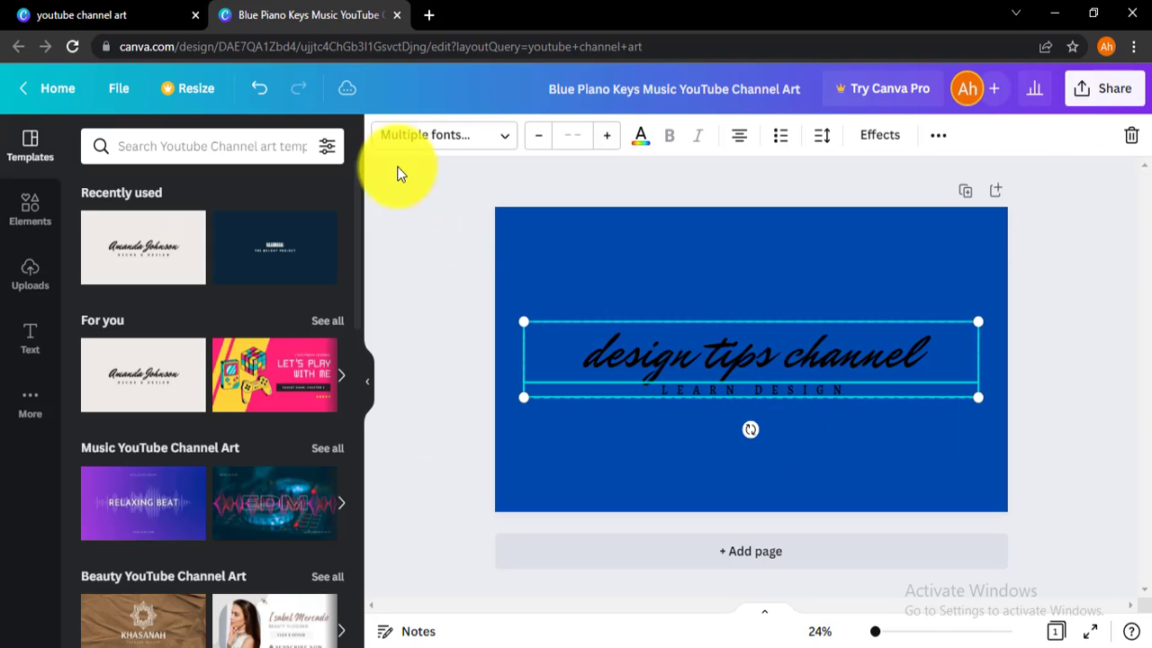
{"action": "left_click", "coordinate": [641, 137]}
{"action": "left_click", "coordinate": [317, 405]}
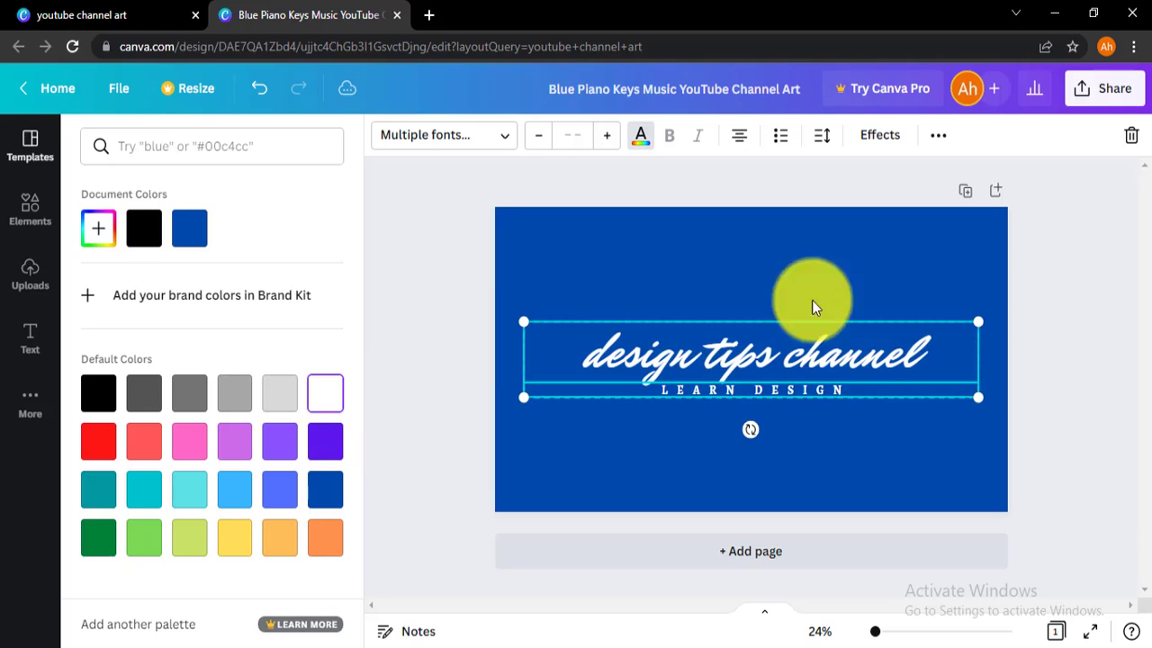
{"action": "left_click", "coordinate": [682, 436]}
{"action": "left_click", "coordinate": [732, 225]}
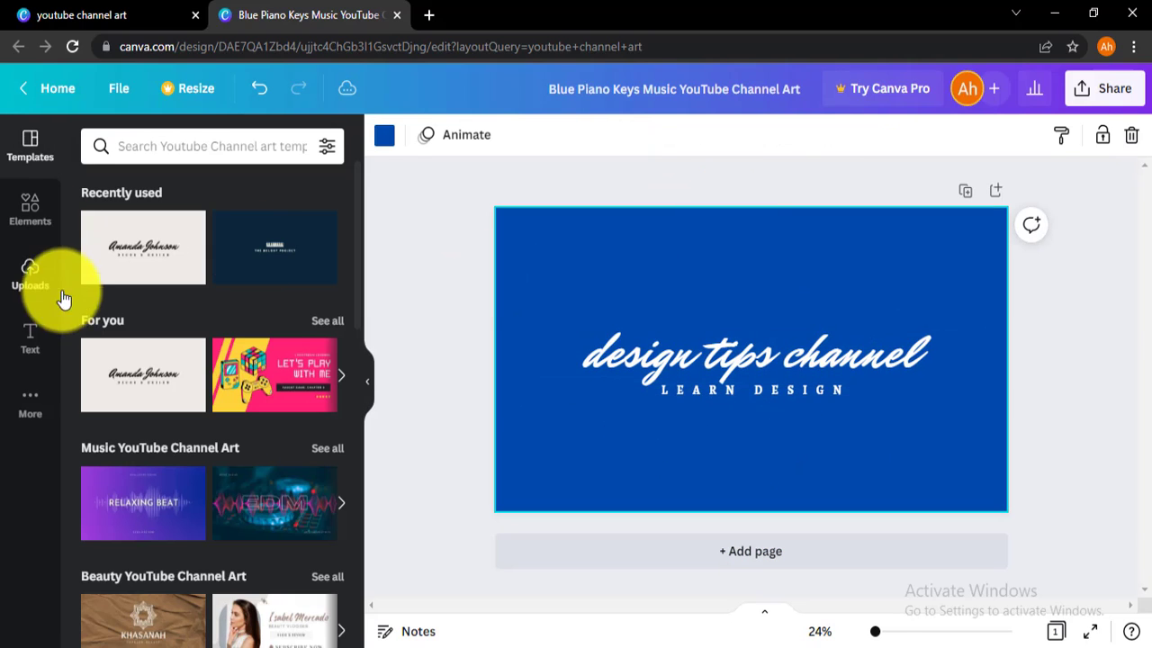
Add the purple bull head graphic behind the text in the page centre and set its transparency to 44.
{"action": "left_click", "coordinate": [32, 214]}
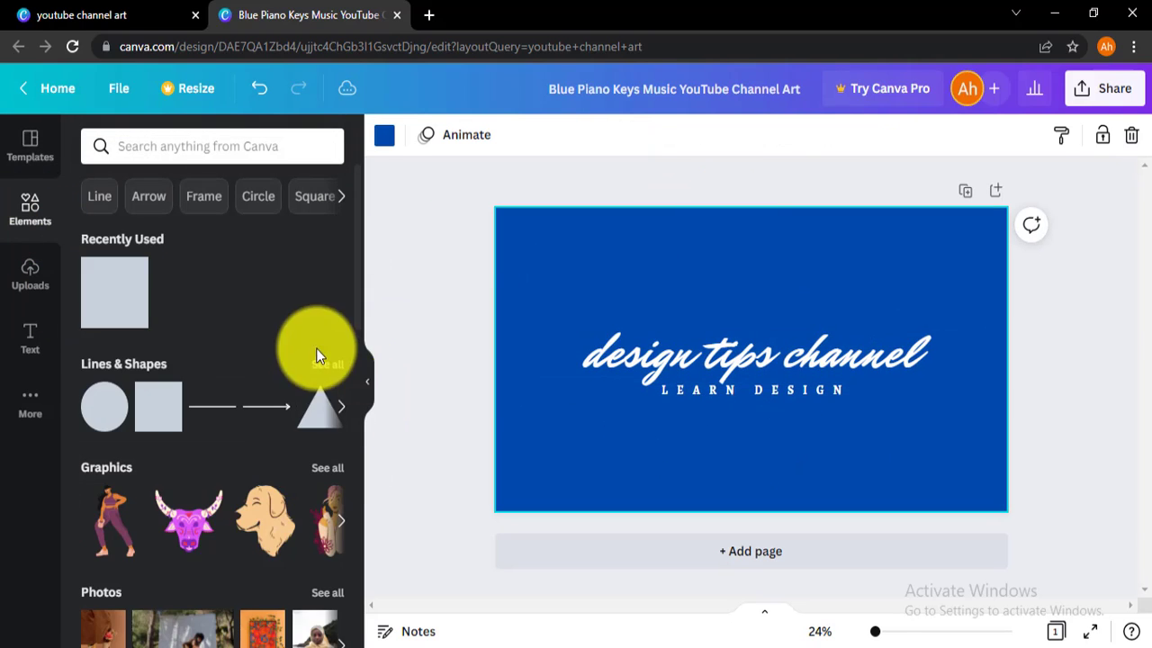
{"action": "left_click", "coordinate": [191, 522]}
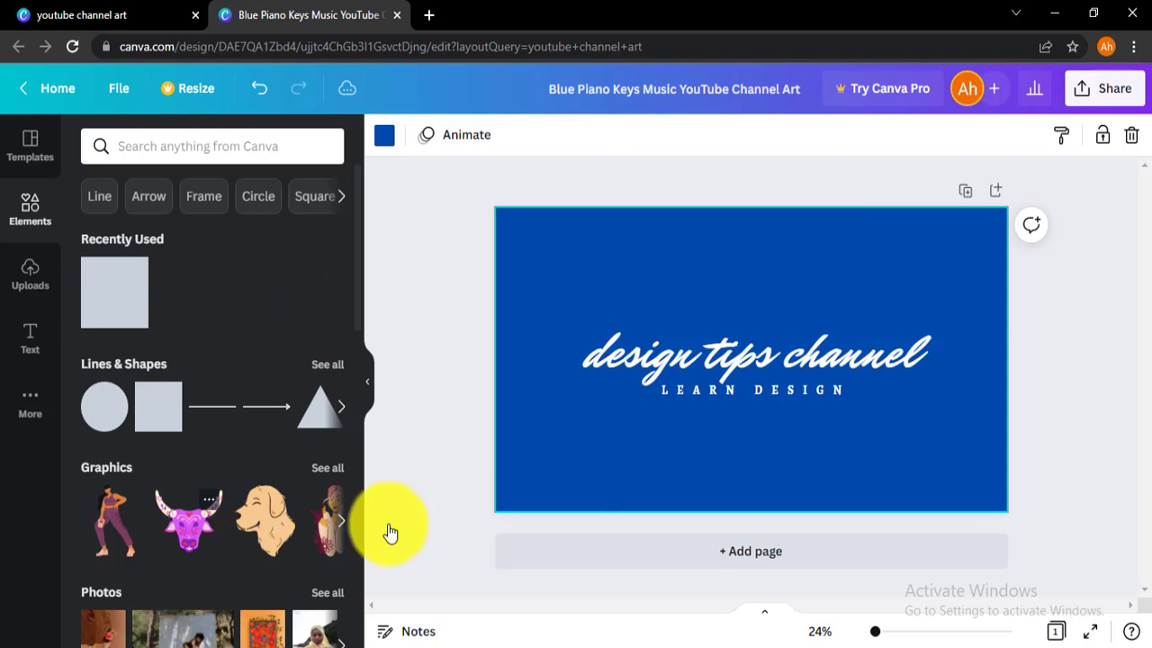
{"action": "mouse_move", "coordinate": [756, 413]}
{"action": "left_mouse_down"}
{"action": "mouse_move", "coordinate": [750, 462]}
{"action": "mouse_move", "coordinate": [758, 406]}
{"action": "left_mouse_up"}
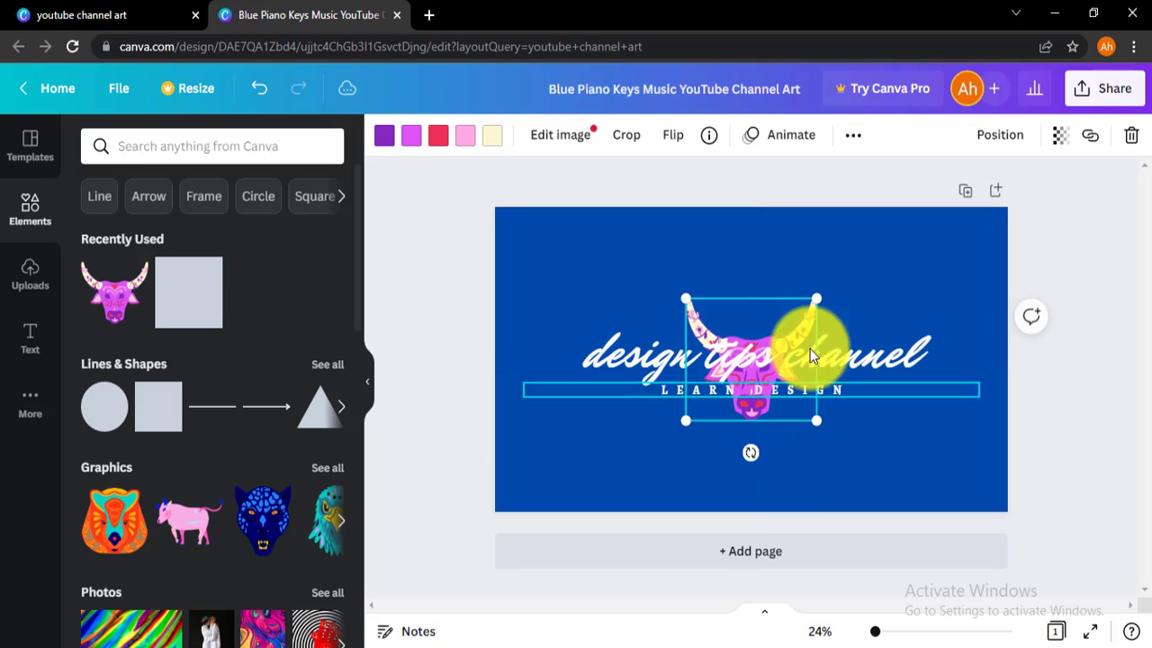
{"action": "left_click", "coordinate": [1062, 137]}
{"action": "left_click", "coordinate": [960, 208]}
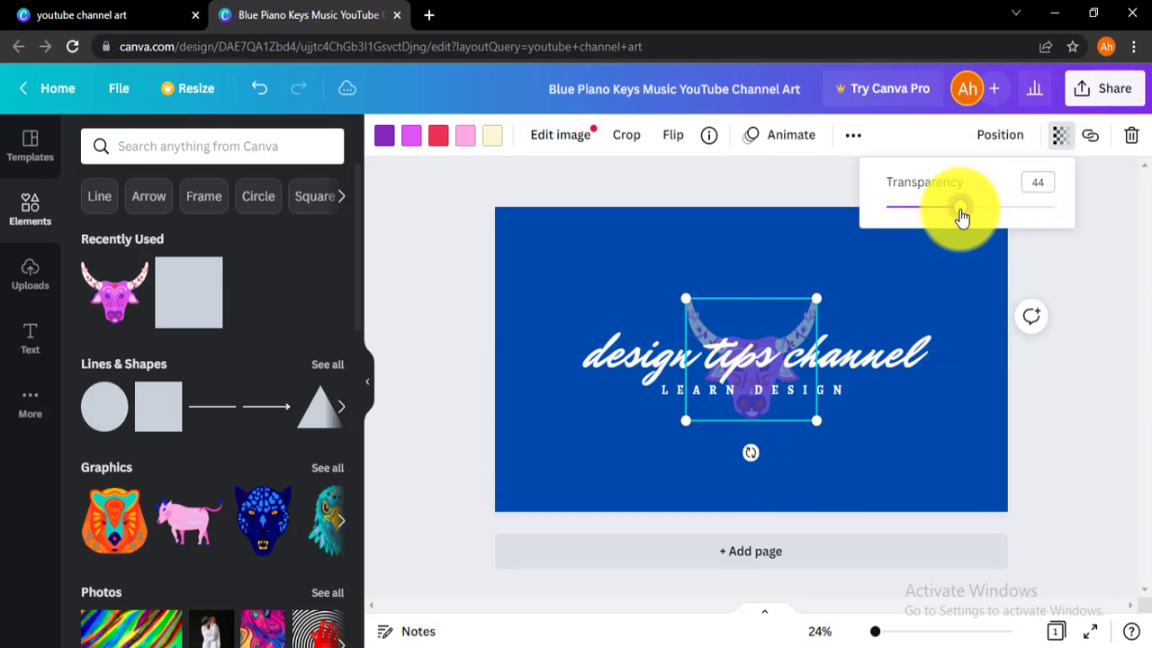
{"action": "left_click", "coordinate": [900, 432]}
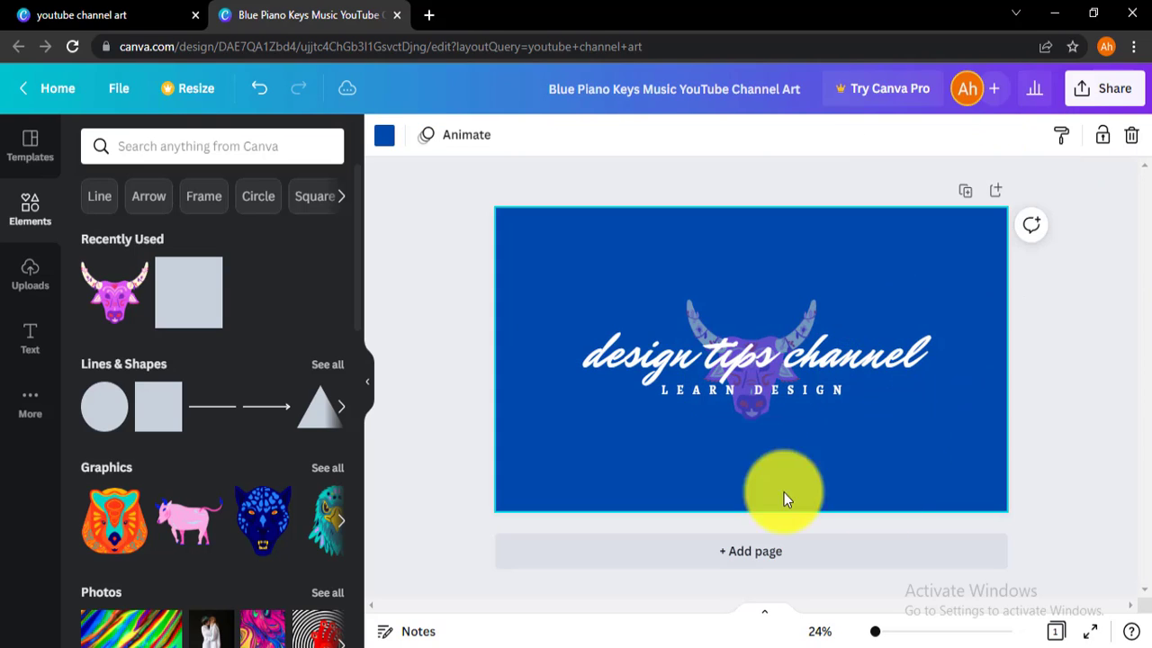
Add the pink cow graphic at the centre over the bull head and set its transparency to 20.
{"action": "left_click", "coordinate": [193, 526]}
{"action": "left_click_drag", "start_coordinate": [747, 310], "coordinate": [708, 312]}
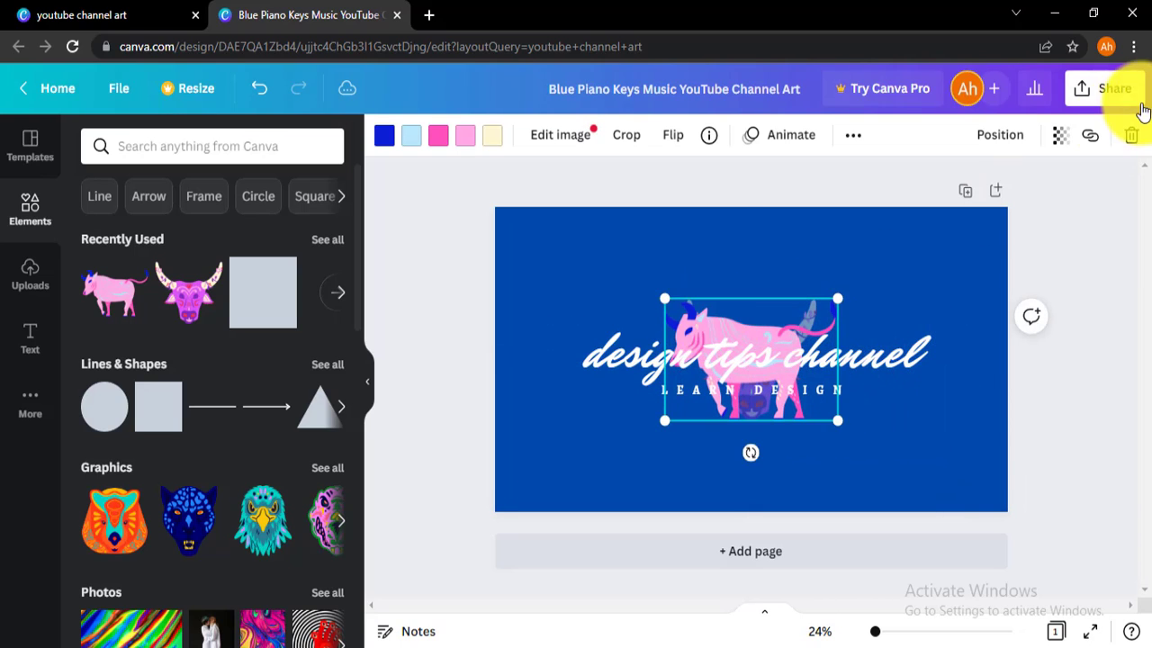
{"action": "left_click", "coordinate": [1059, 135]}
{"action": "left_click", "coordinate": [904, 209]}
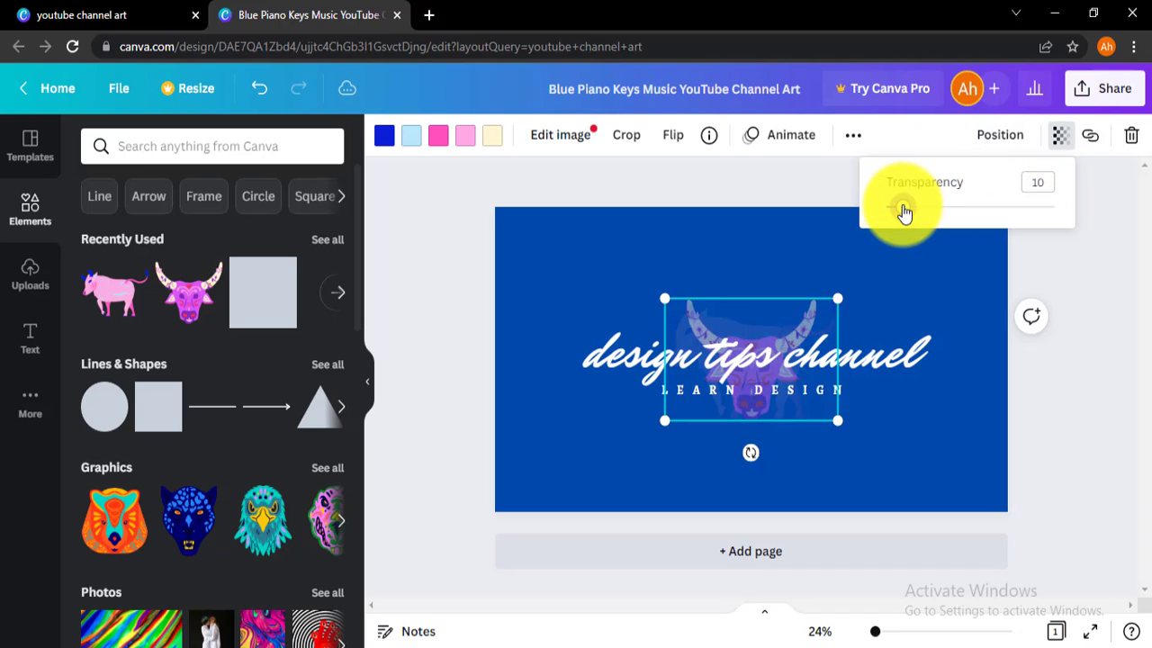
{"action": "left_click_drag", "start_coordinate": [905, 211], "coordinate": [913, 211]}
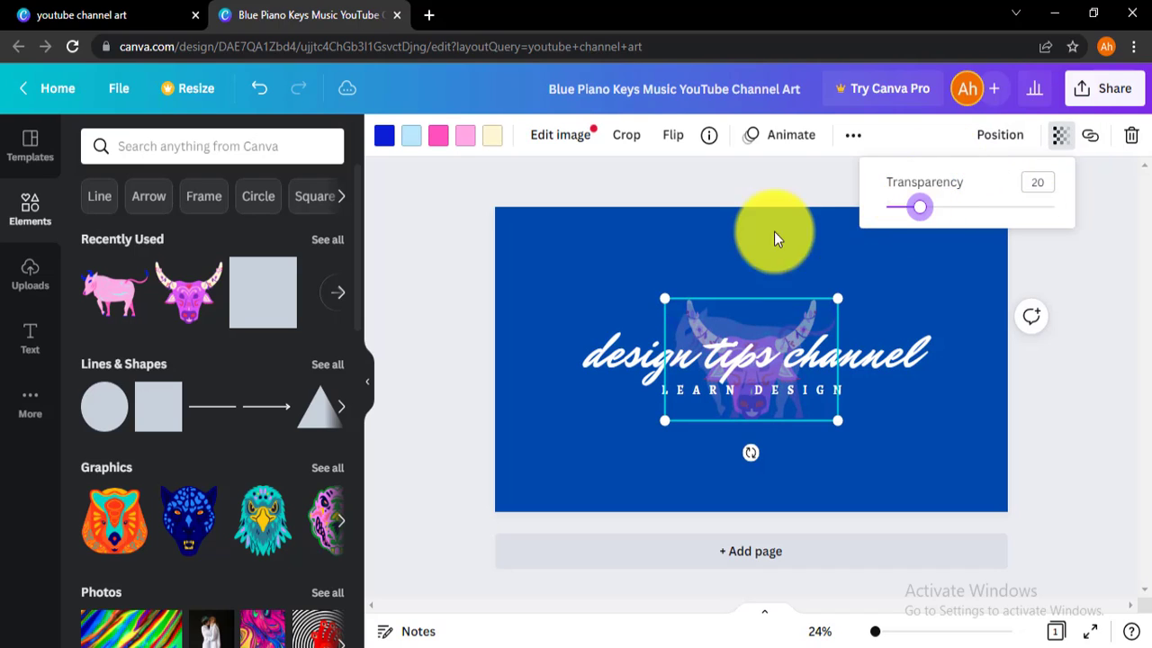
{"action": "left_click", "coordinate": [660, 251]}
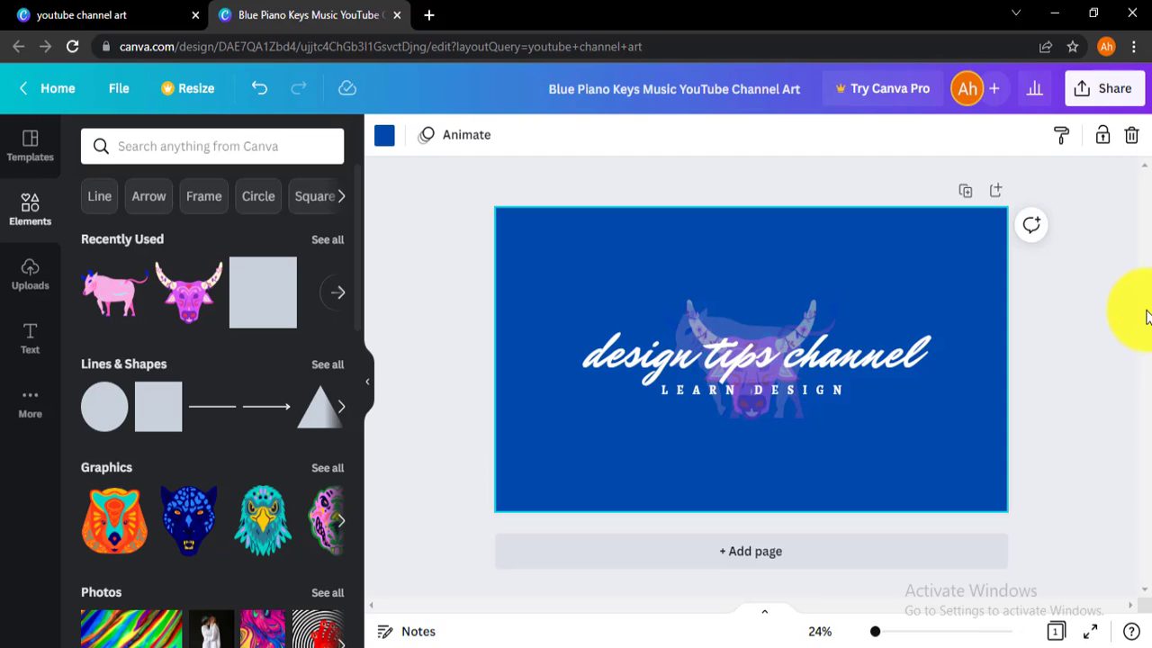
Add the multicoloured diagonal paint photo, enlarge it to cover the whole page, and send it to the back.
{"action": "scroll", "coordinate": [154, 545], "scroll_direction": "down", "scroll_amount": 3}
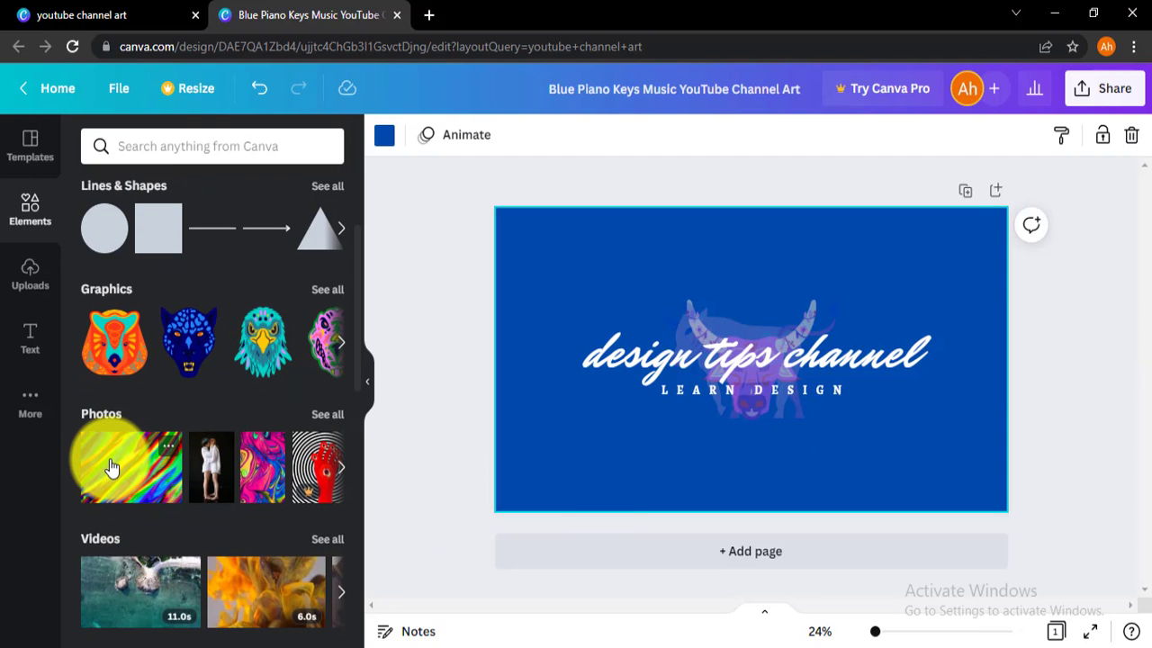
{"action": "left_click", "coordinate": [110, 467]}
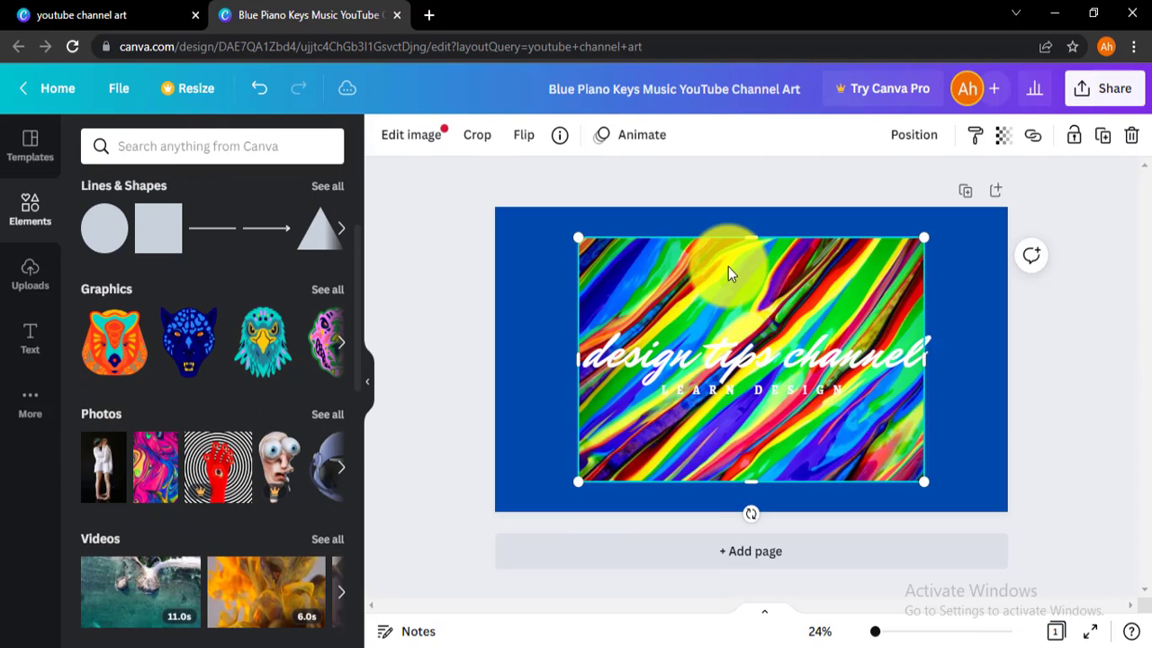
{"action": "left_click_drag", "start_coordinate": [727, 267], "coordinate": [648, 239]}
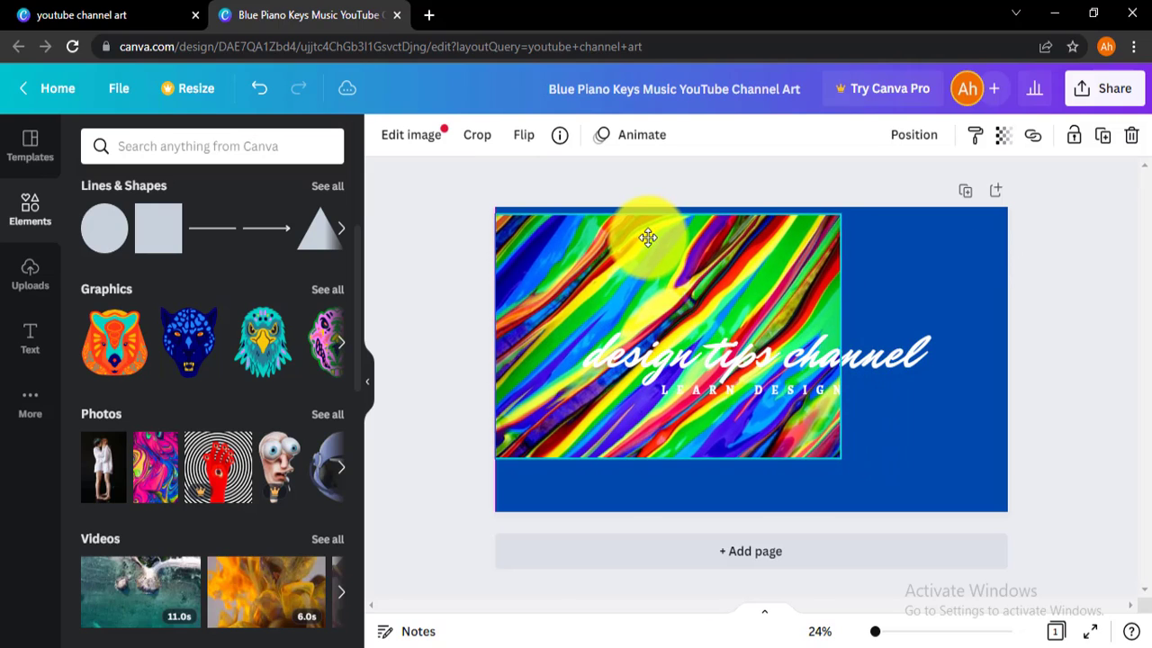
{"action": "left_click_drag", "start_coordinate": [840, 458], "coordinate": [1033, 520]}
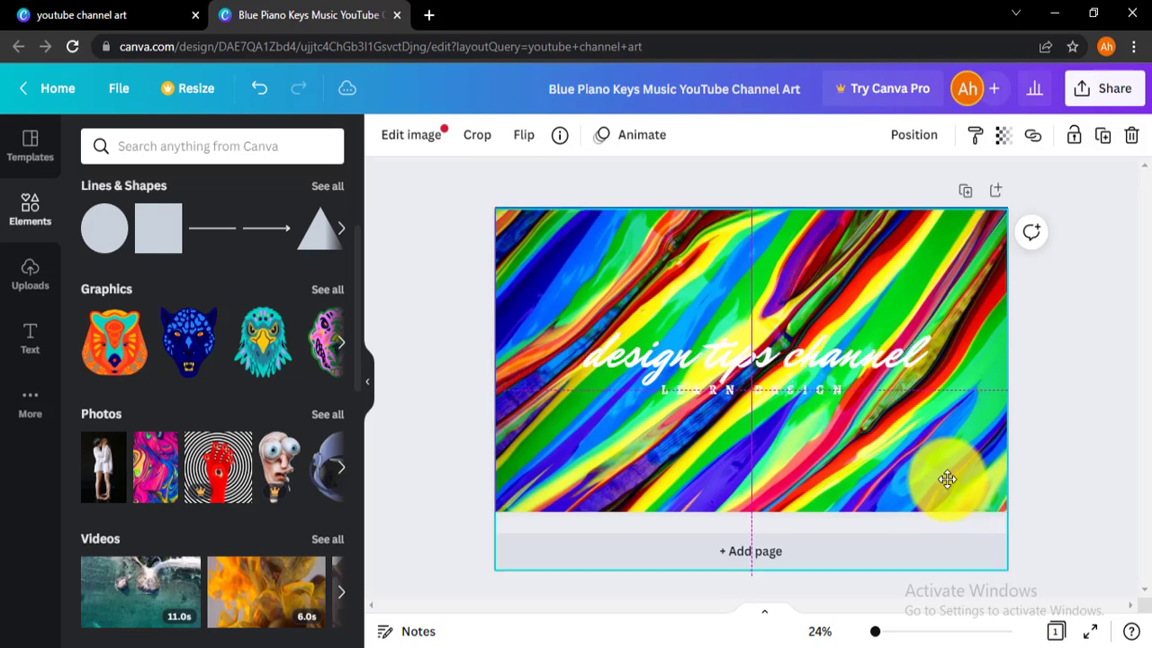
{"action": "right_click", "coordinate": [688, 281]}
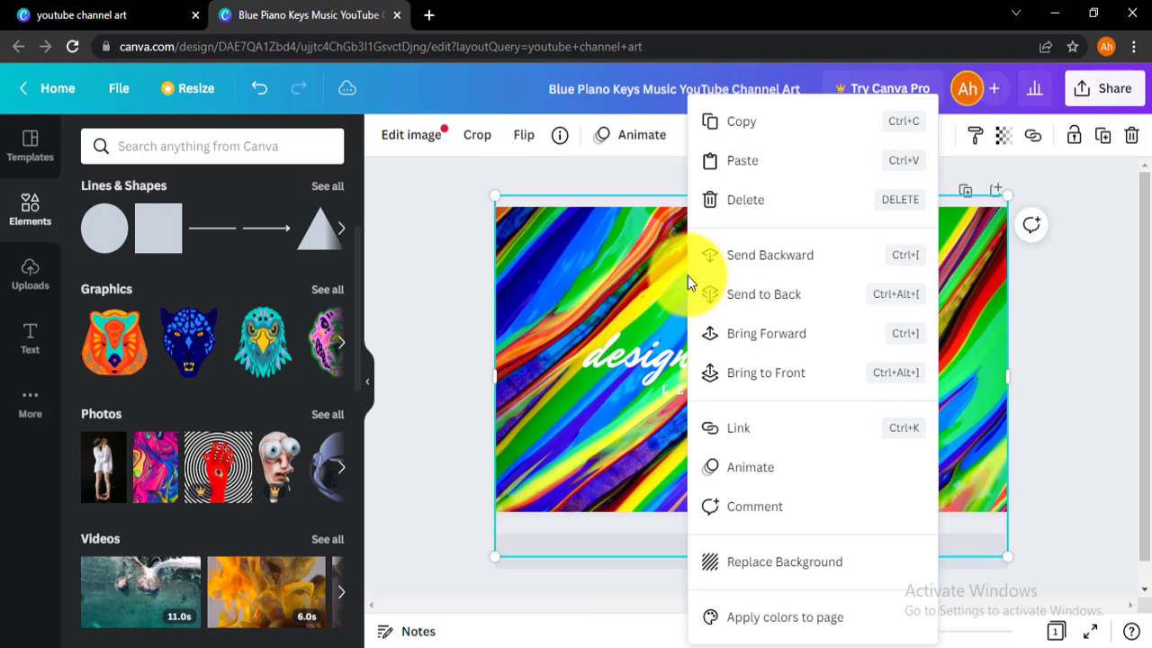
{"action": "left_click", "coordinate": [781, 294]}
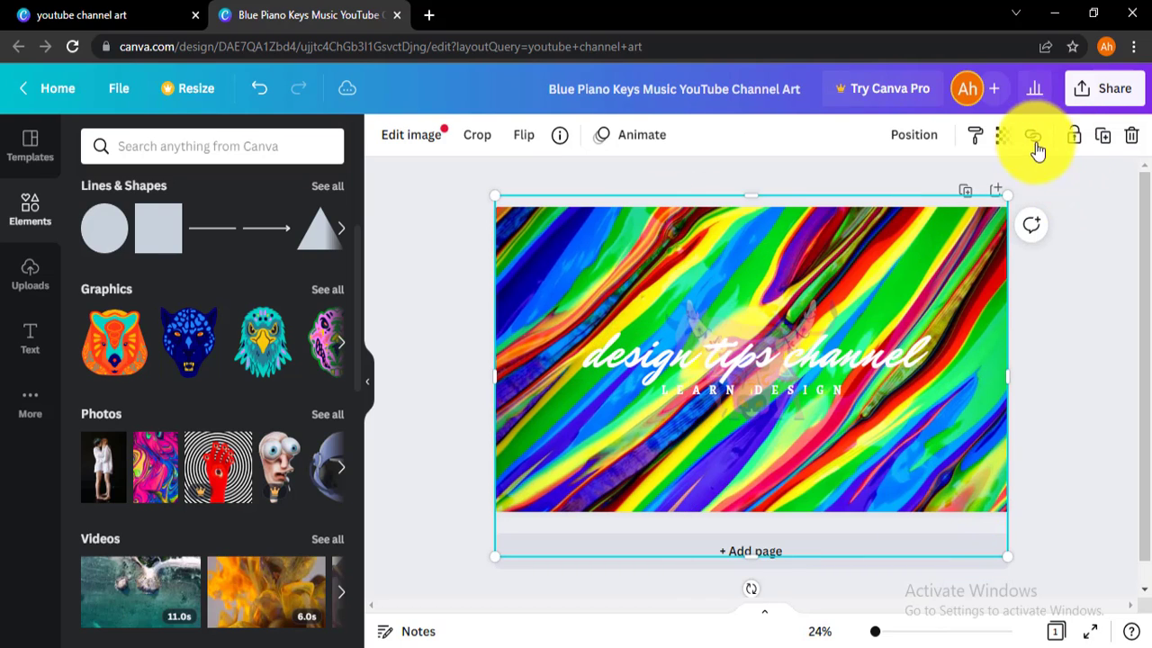
Set the background paint photo's transparency to 15 and deselect it.
{"action": "left_click", "coordinate": [1003, 135]}
{"action": "left_click", "coordinate": [846, 210]}
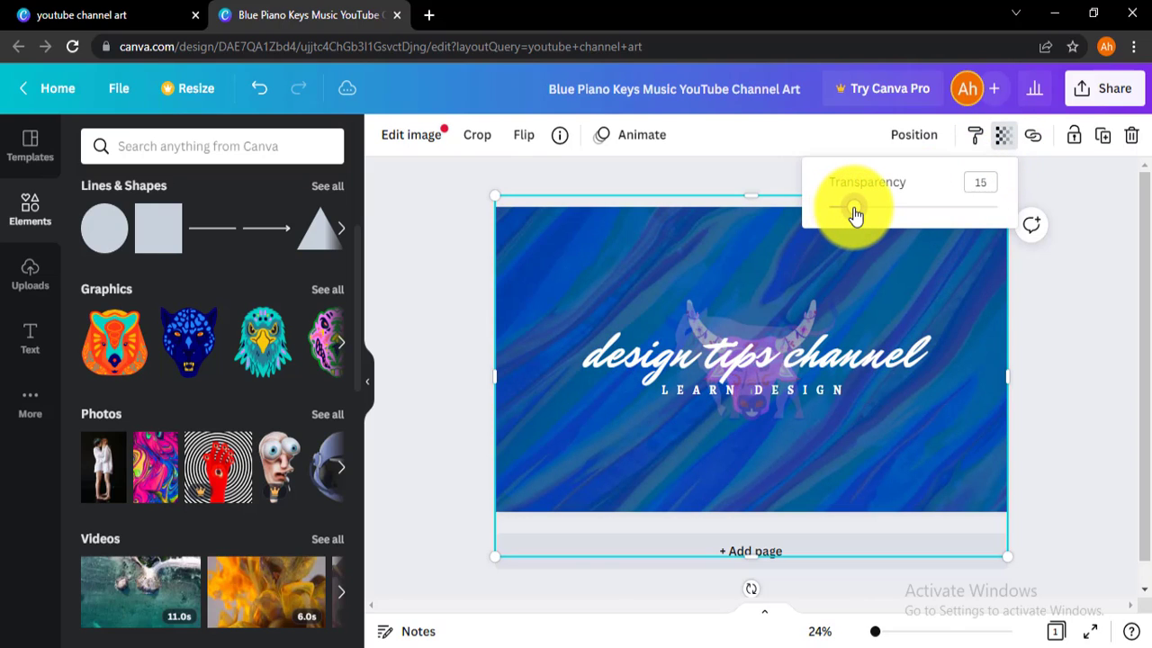
{"action": "left_click", "coordinate": [730, 176]}
{"action": "left_click", "coordinate": [729, 176]}
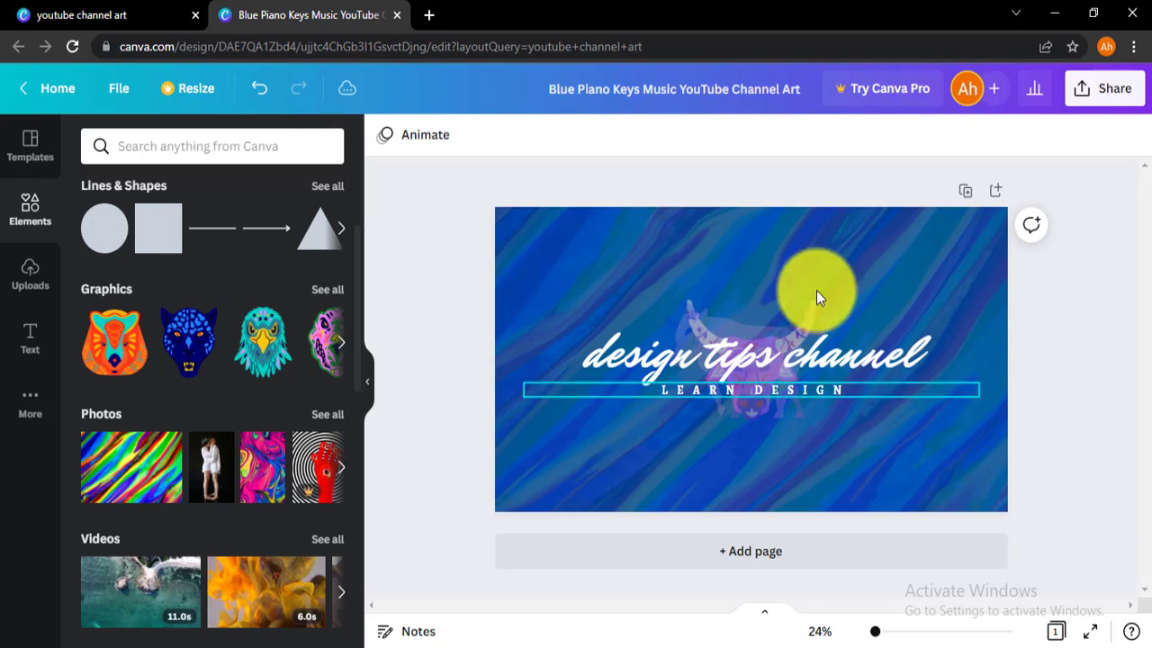
Download the finished banner as a PNG at 2560 × 1440 px, then view the downloaded image and close the viewer.
{"action": "left_click", "coordinate": [1092, 94]}
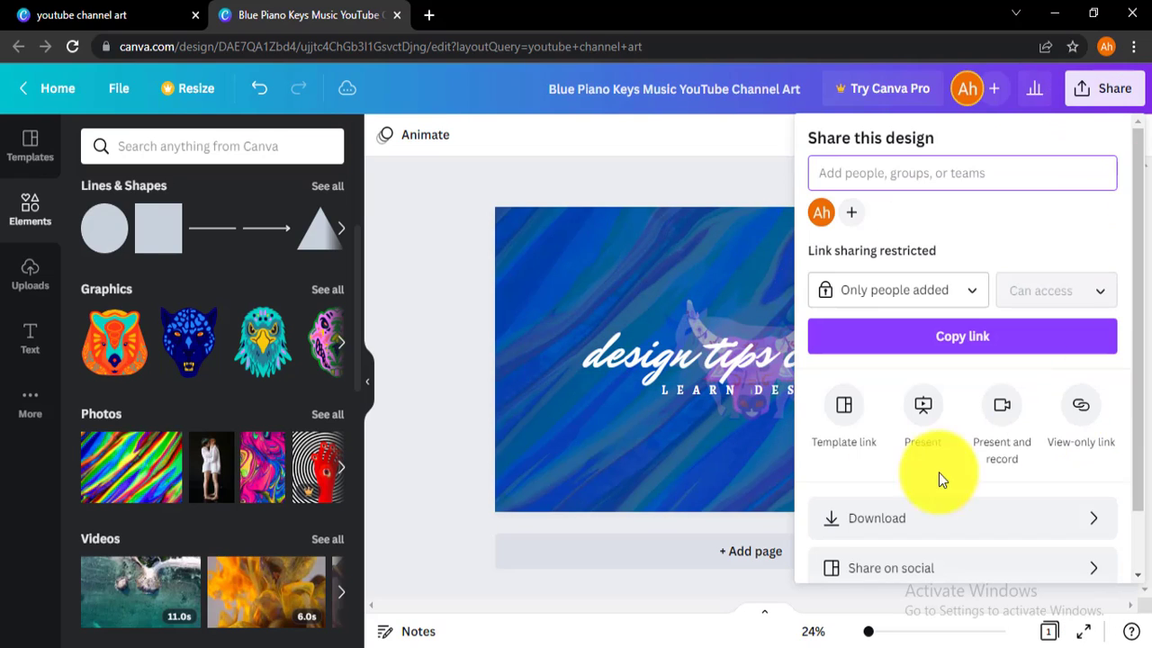
{"action": "left_click", "coordinate": [905, 518]}
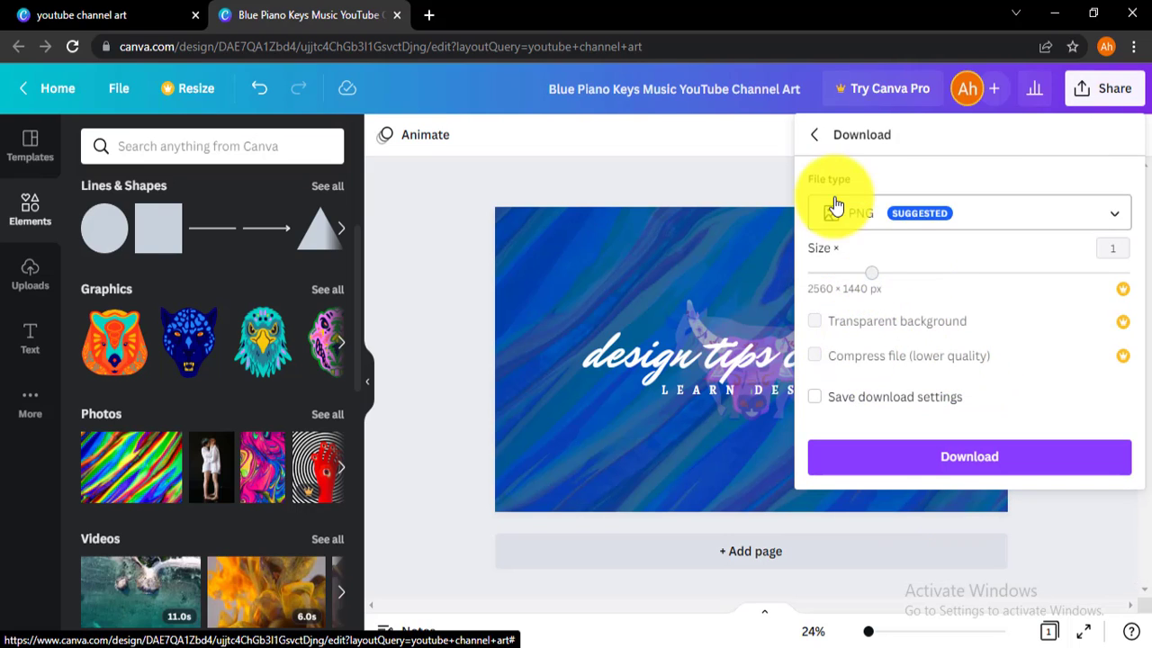
{"action": "left_click", "coordinate": [853, 221]}
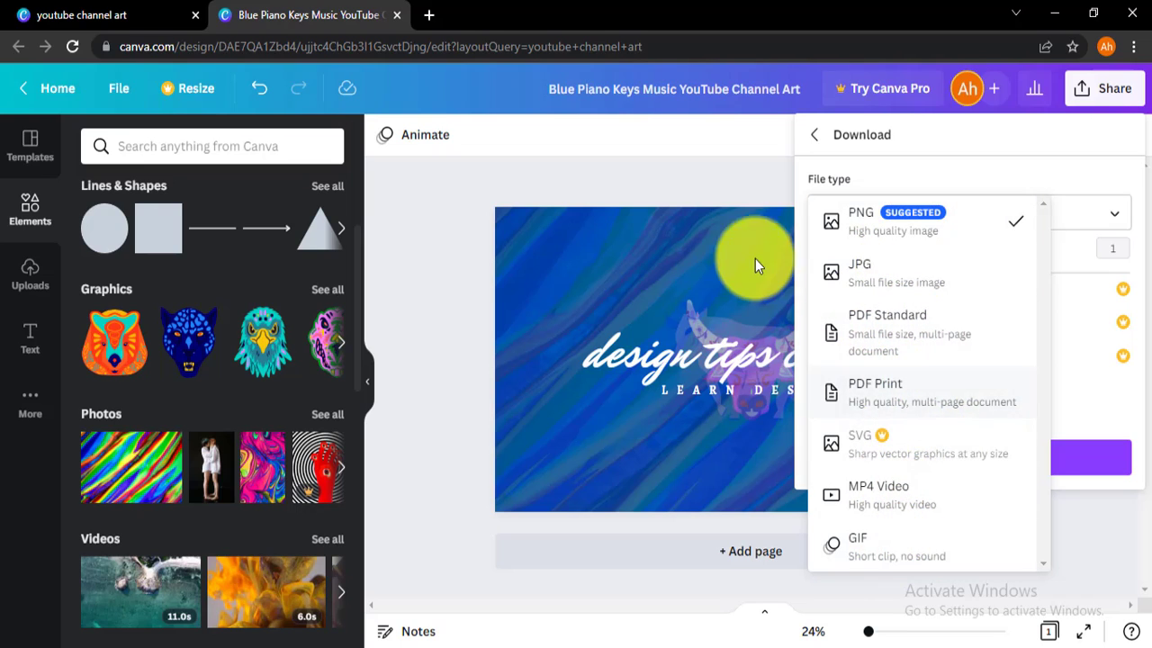
{"action": "left_click", "coordinate": [739, 203]}
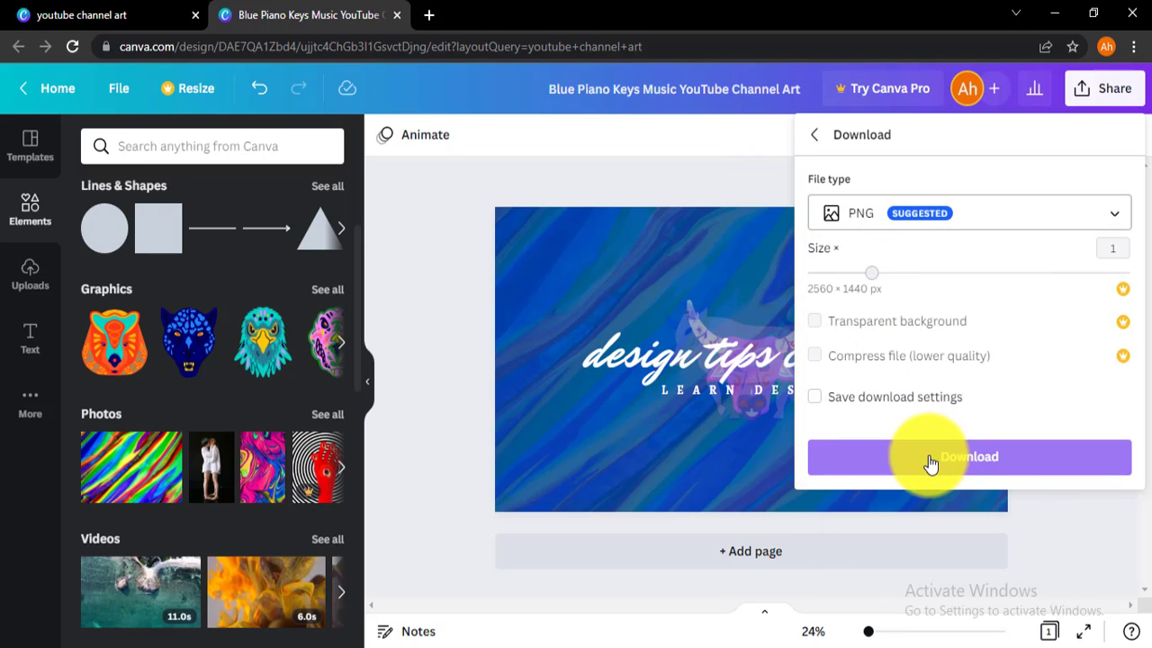
{"action": "left_click", "coordinate": [931, 463]}
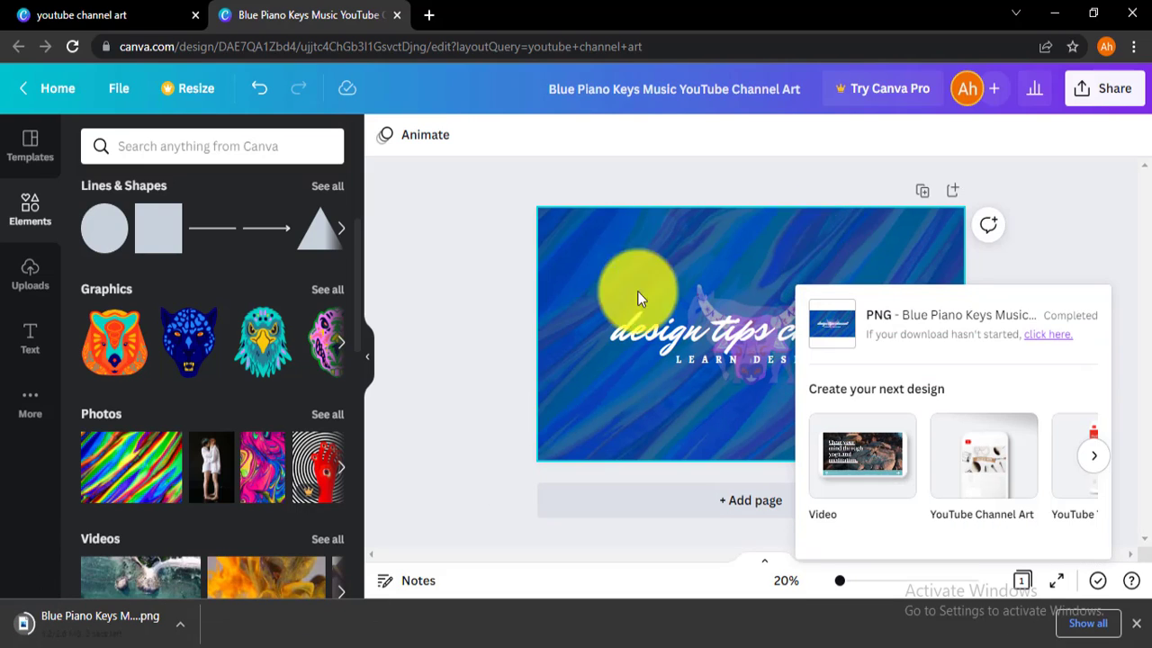
{"action": "left_click", "coordinate": [131, 627]}
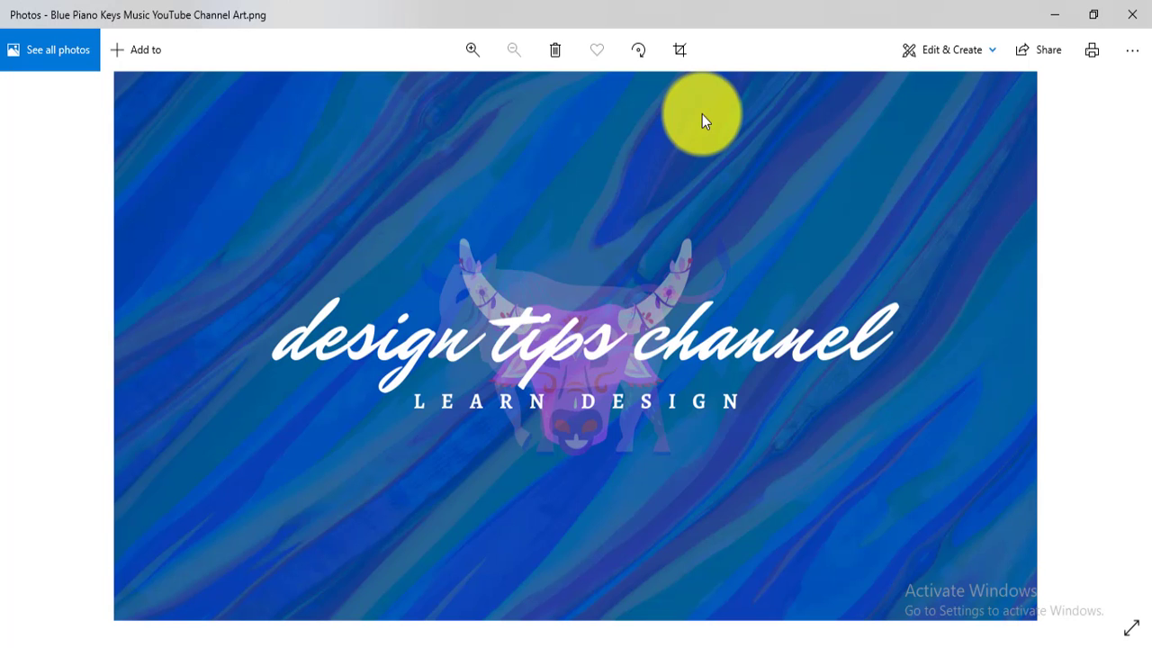
{"action": "left_click", "coordinate": [1132, 15]}
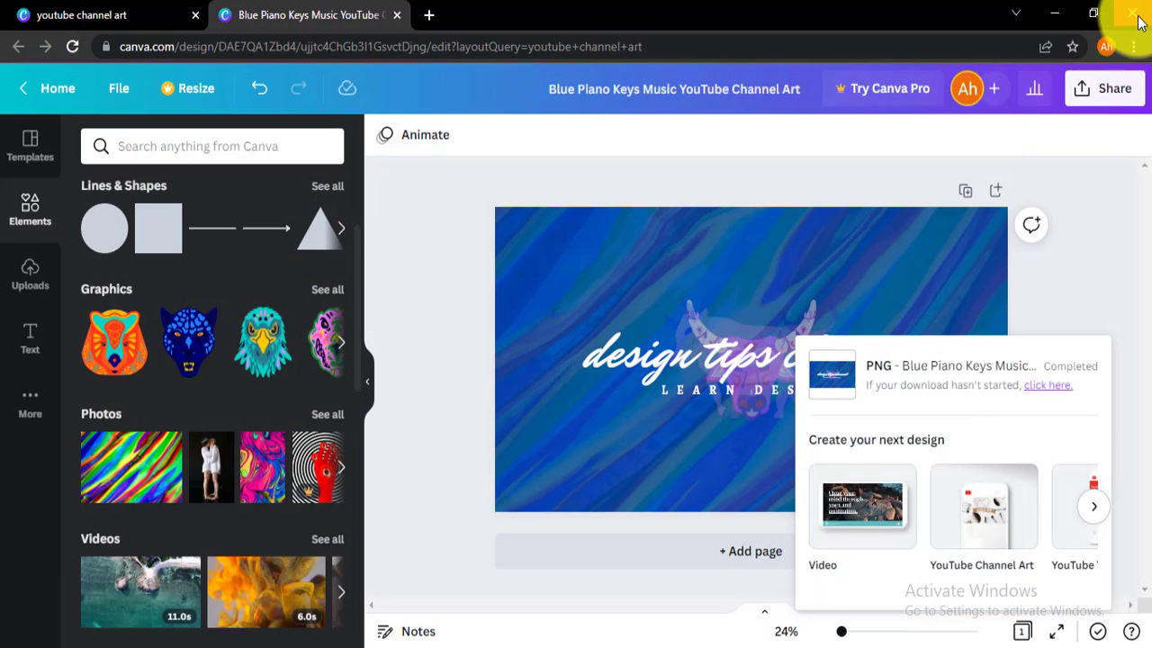